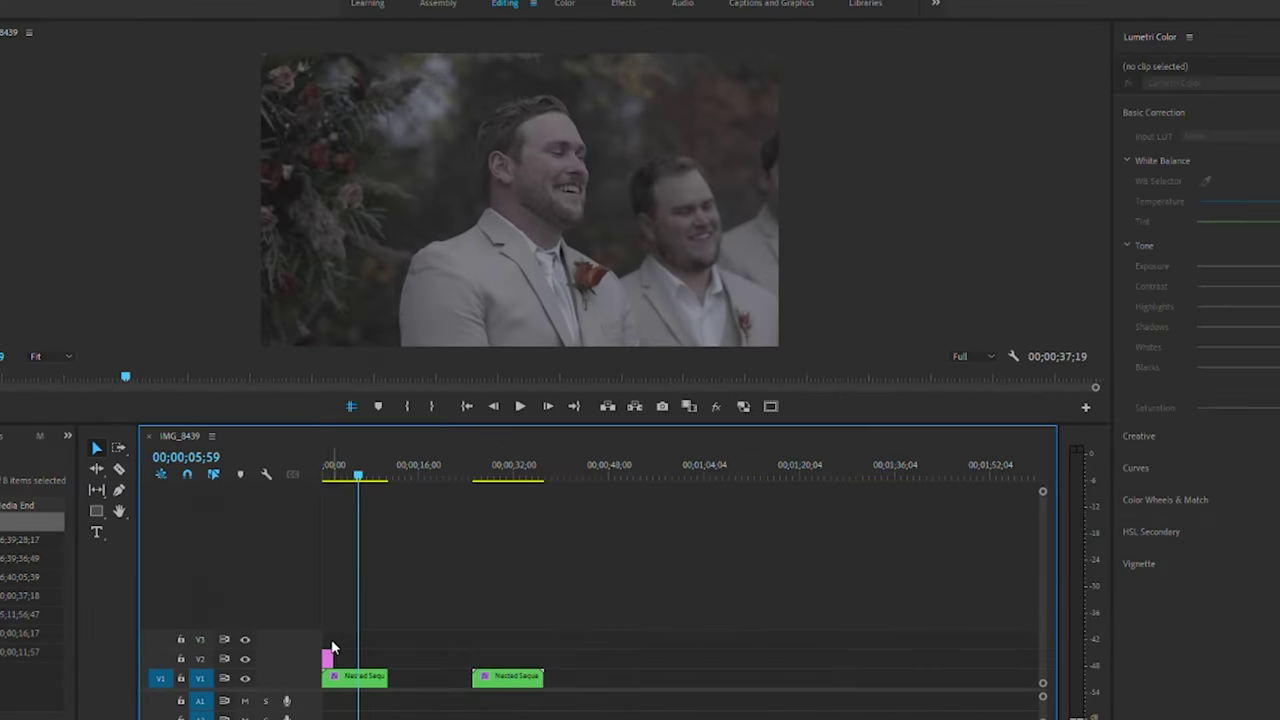
Extend the adjustment layer across the first nested clip and apply the 1Canon C-Log to Rec.709 LUT 33x33 as its input LUT
left_click_drag(332, 648, 388, 653)
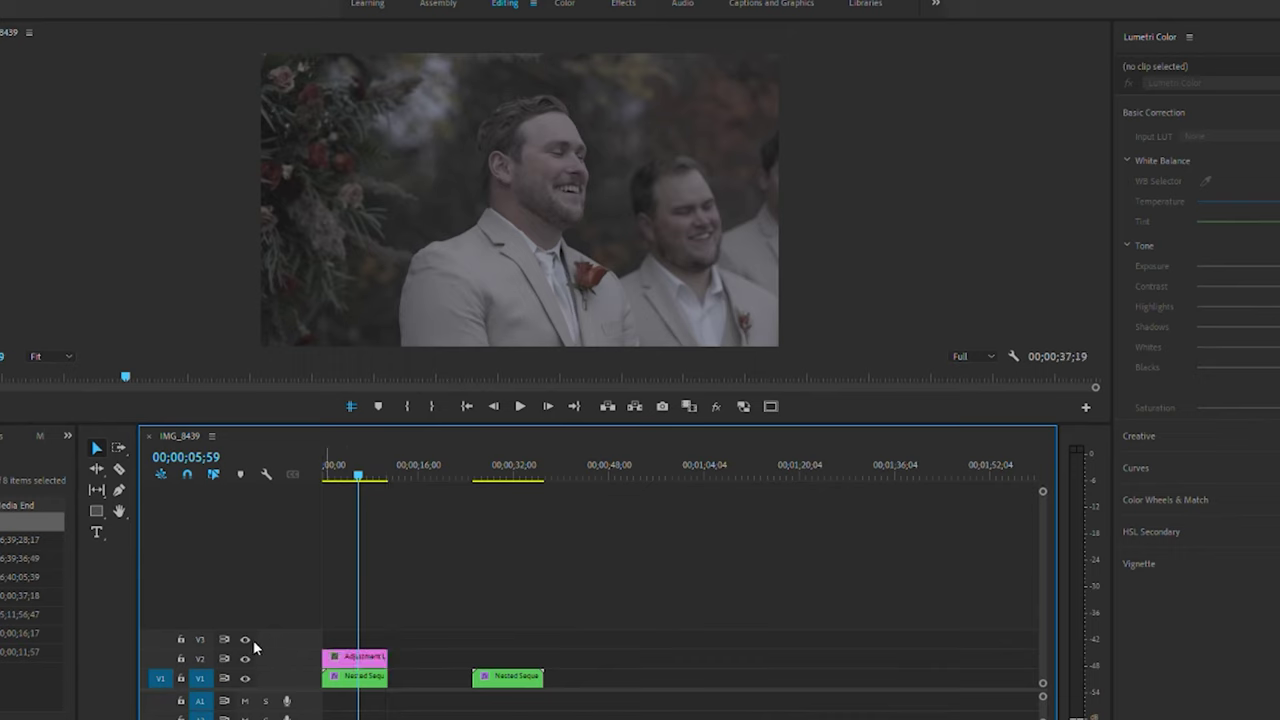
left_click(348, 655)
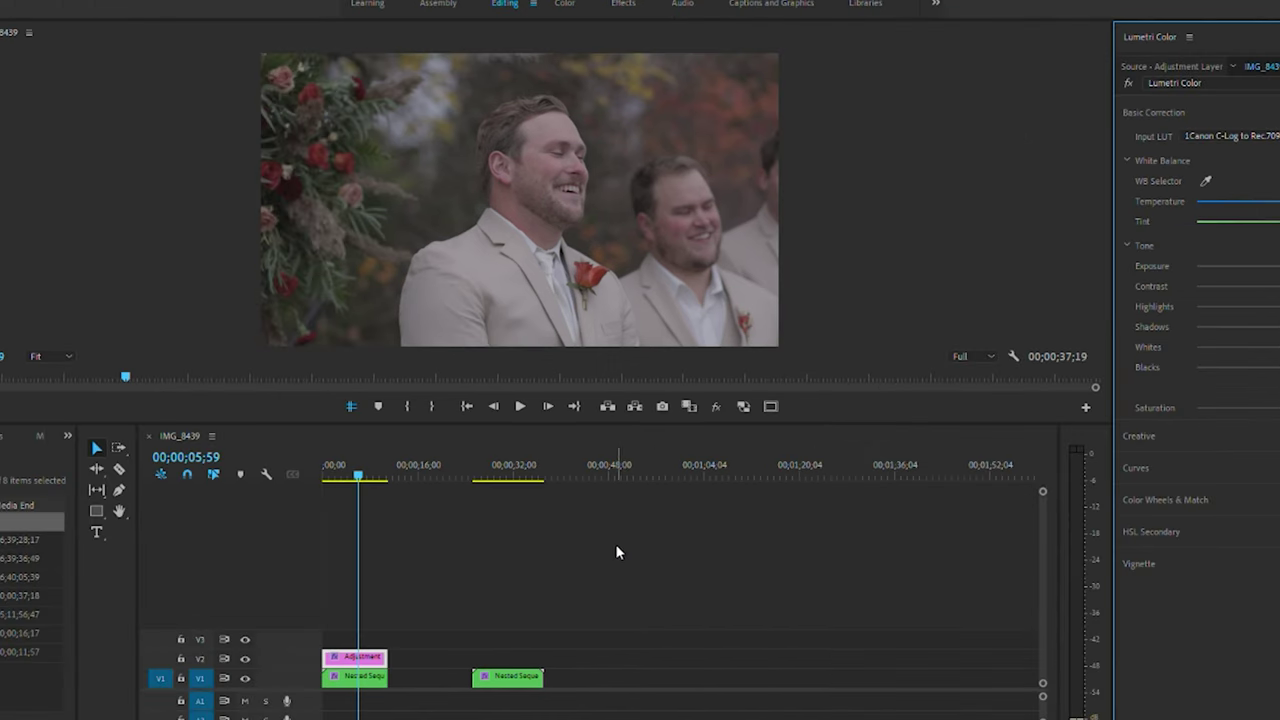
left_click(616, 551)
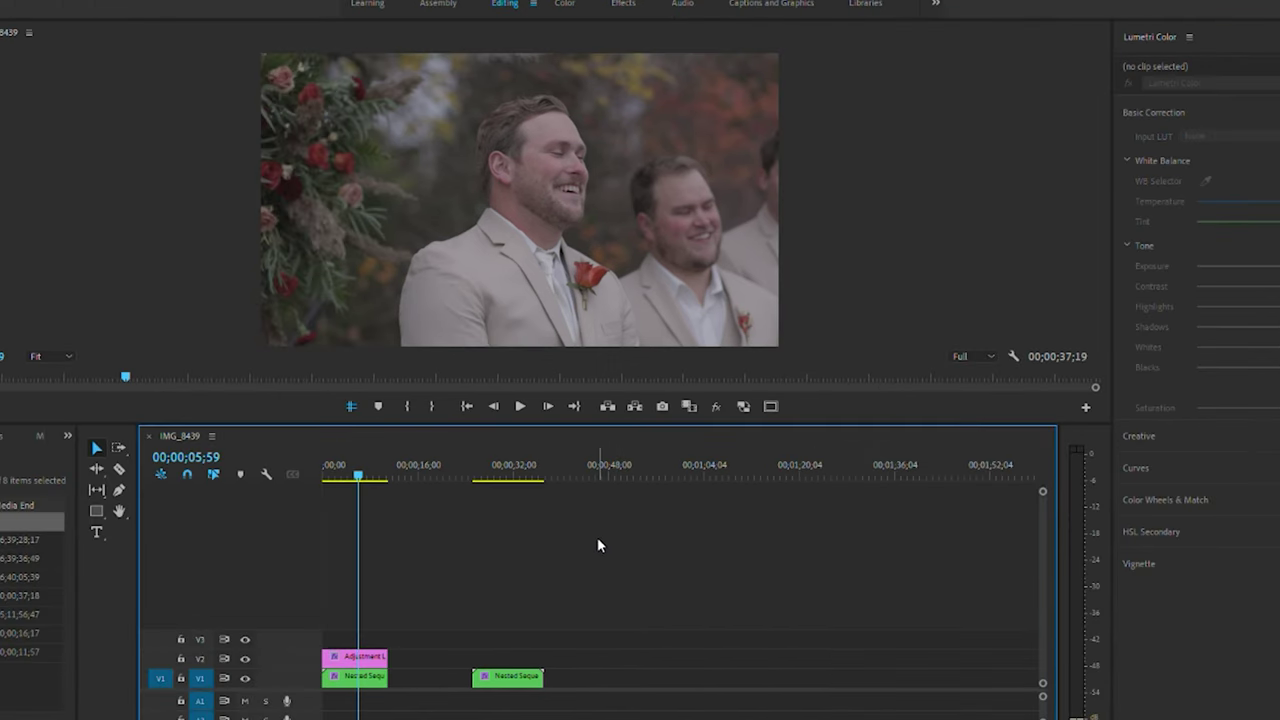
Toggle the visibility of track V2 to compare the first clip with and without the LUT correction
left_click(245, 651)
left_click(245, 651)
left_click(245, 651)
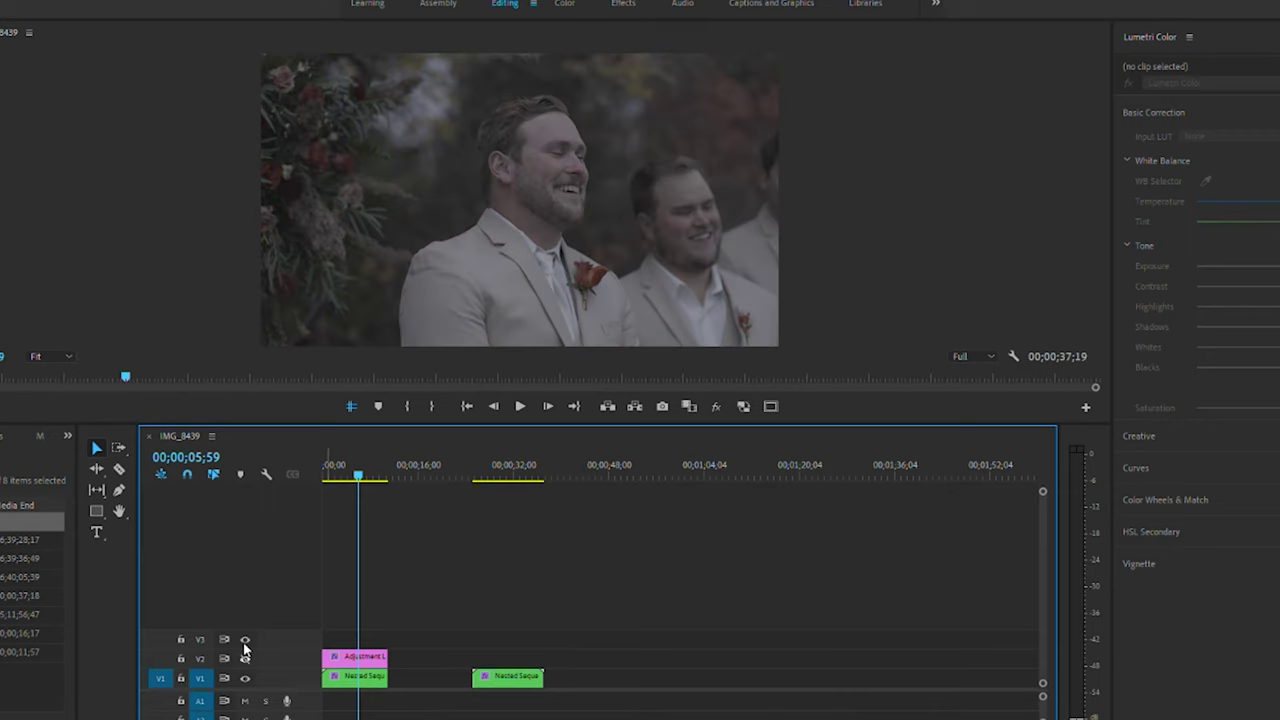
left_click(245, 651)
left_click(245, 651)
left_click(245, 651)
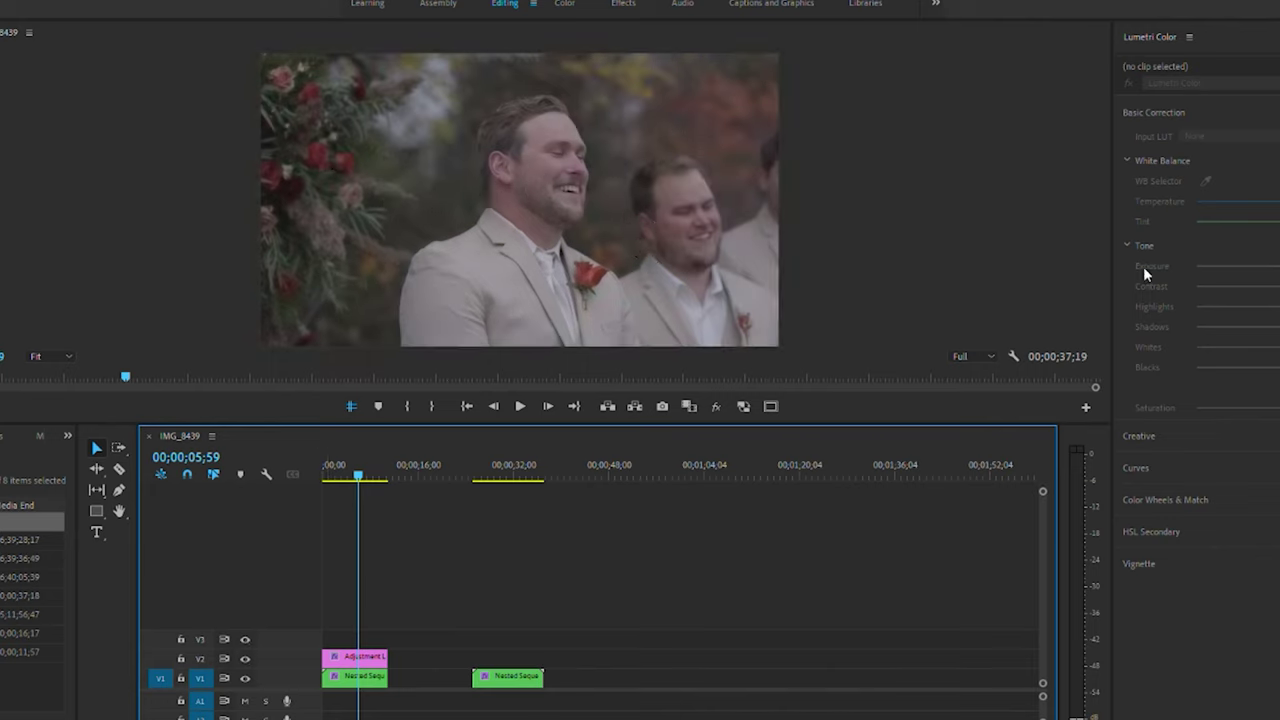
Apply the creative look TC - DONT BREATH to the adjustment layer above the first clip
left_click(376, 656)
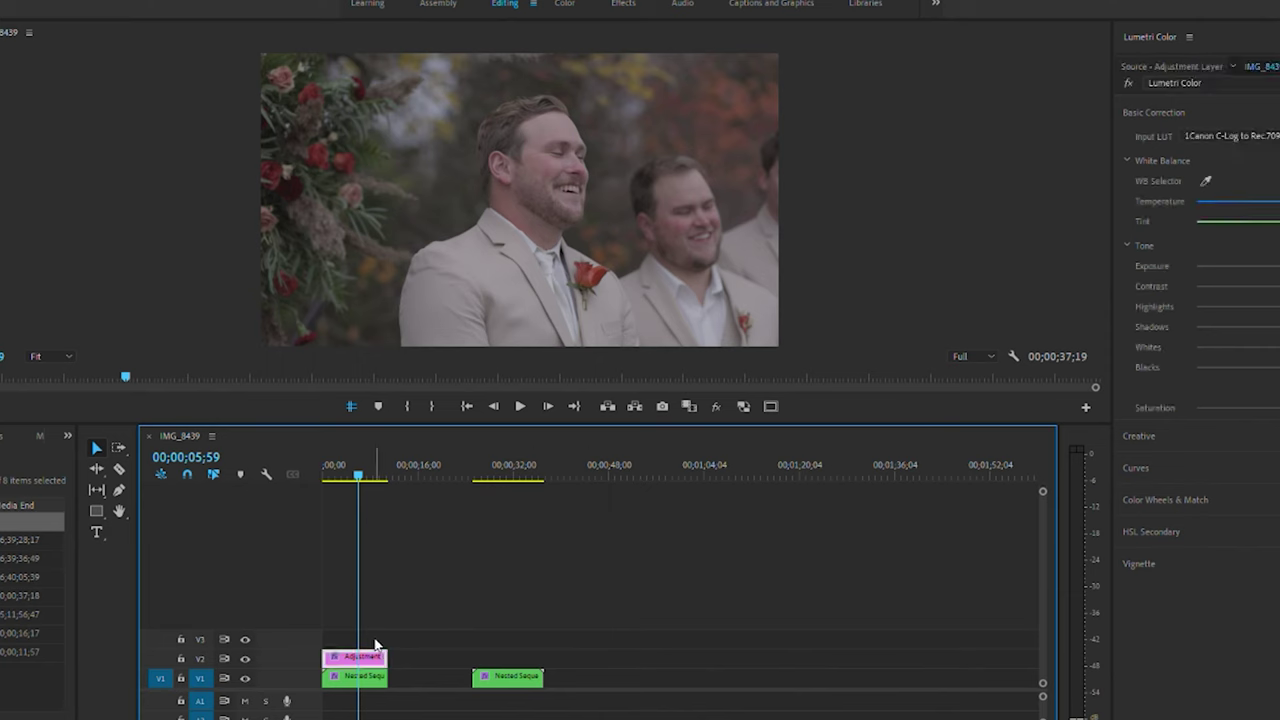
left_click(1181, 92)
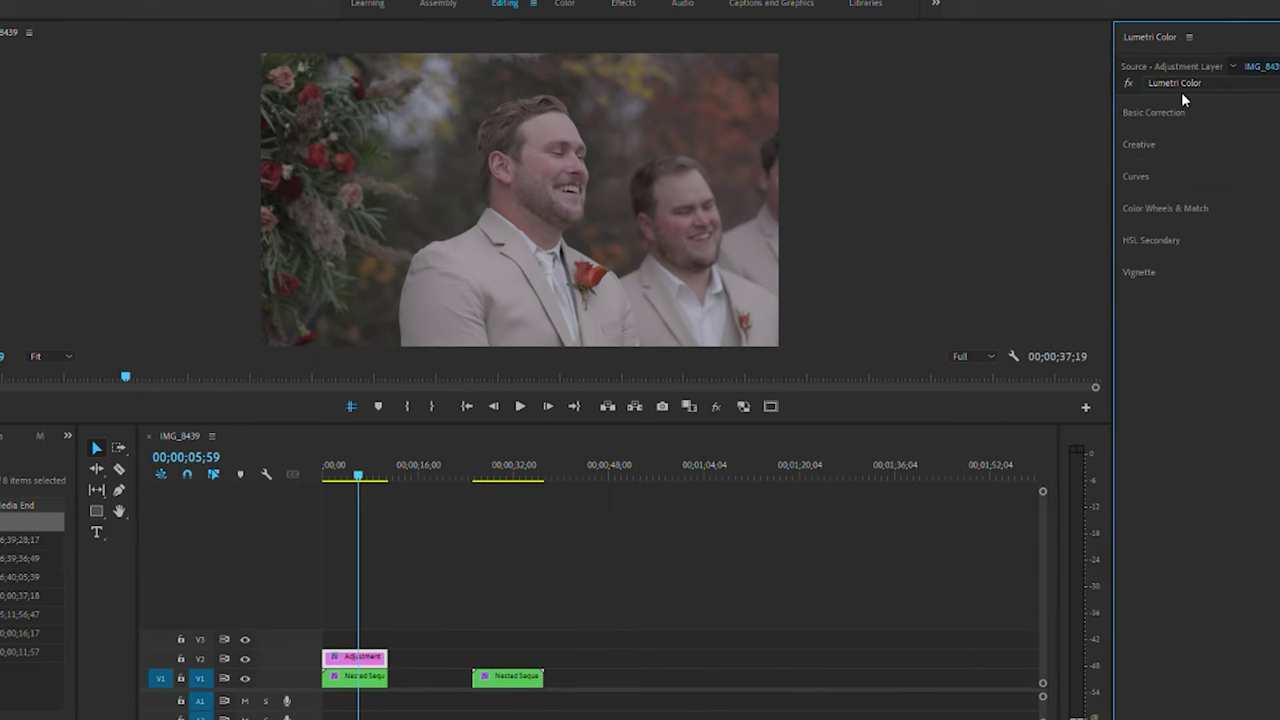
left_click(1150, 140)
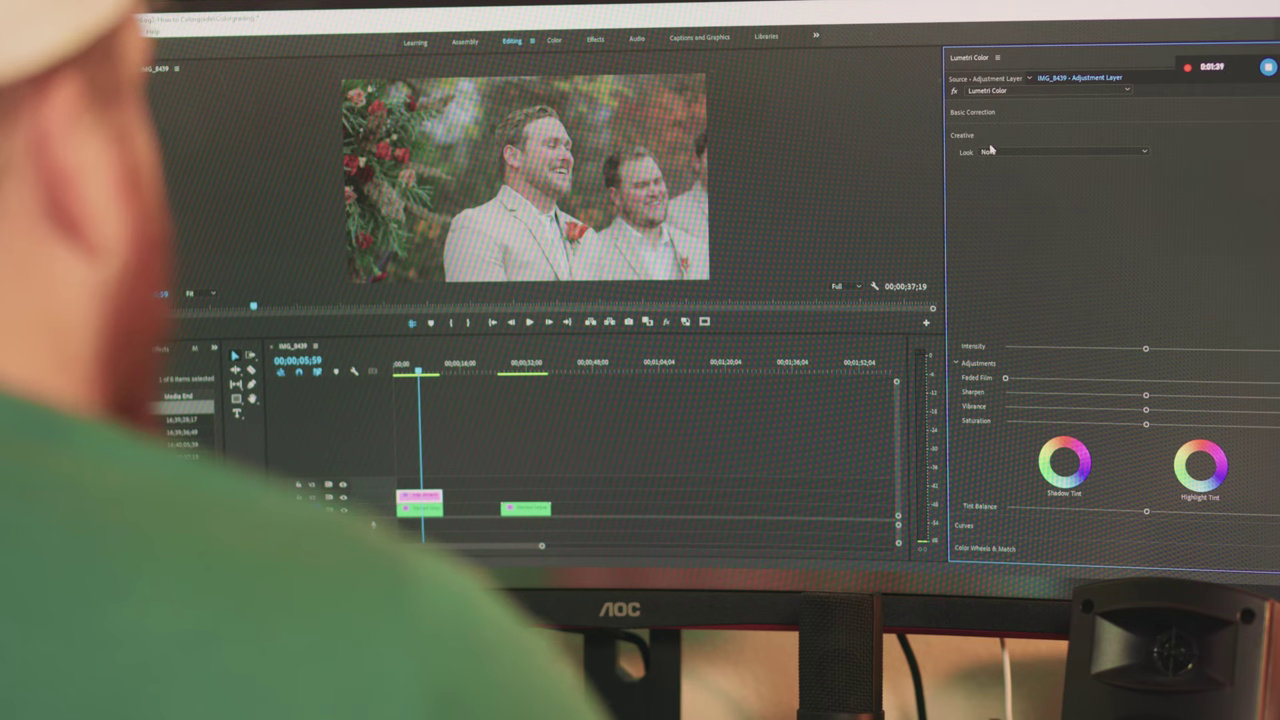
left_click(995, 151)
left_click(1004, 187)
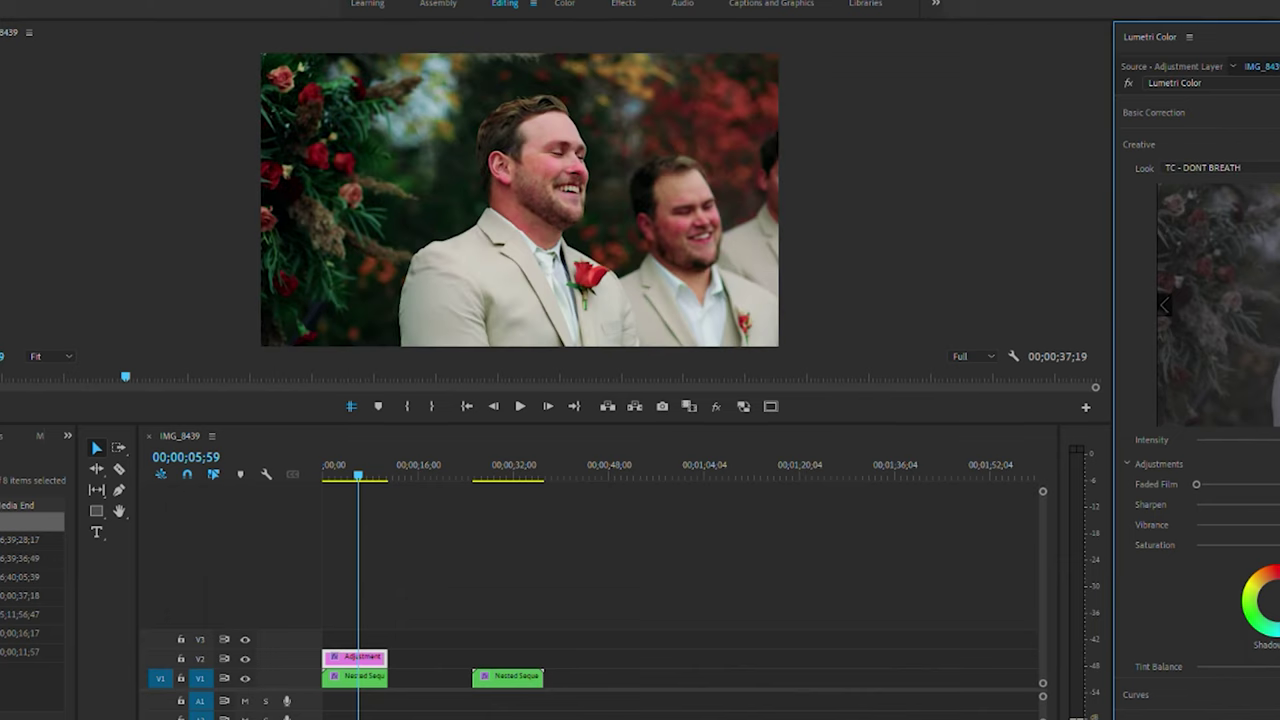
left_click(845, 587)
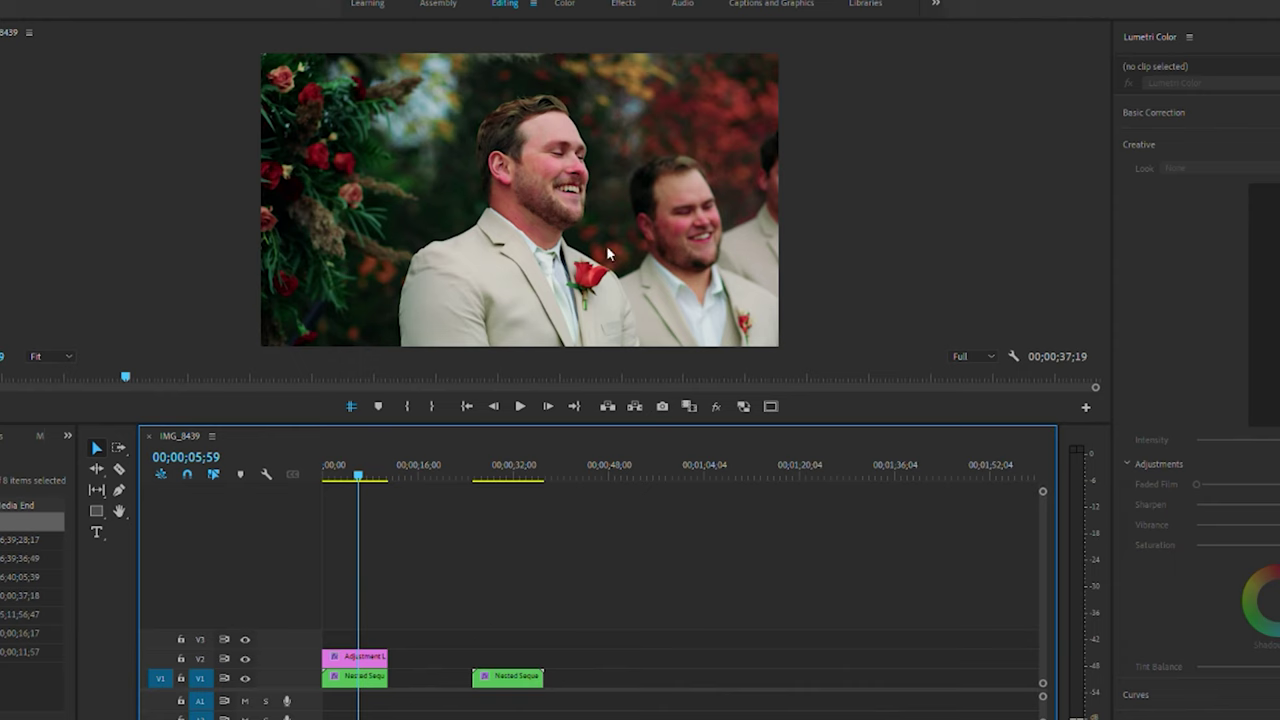
Set the creative look's intensity to 60 on the first adjustment layer
left_click(355, 657)
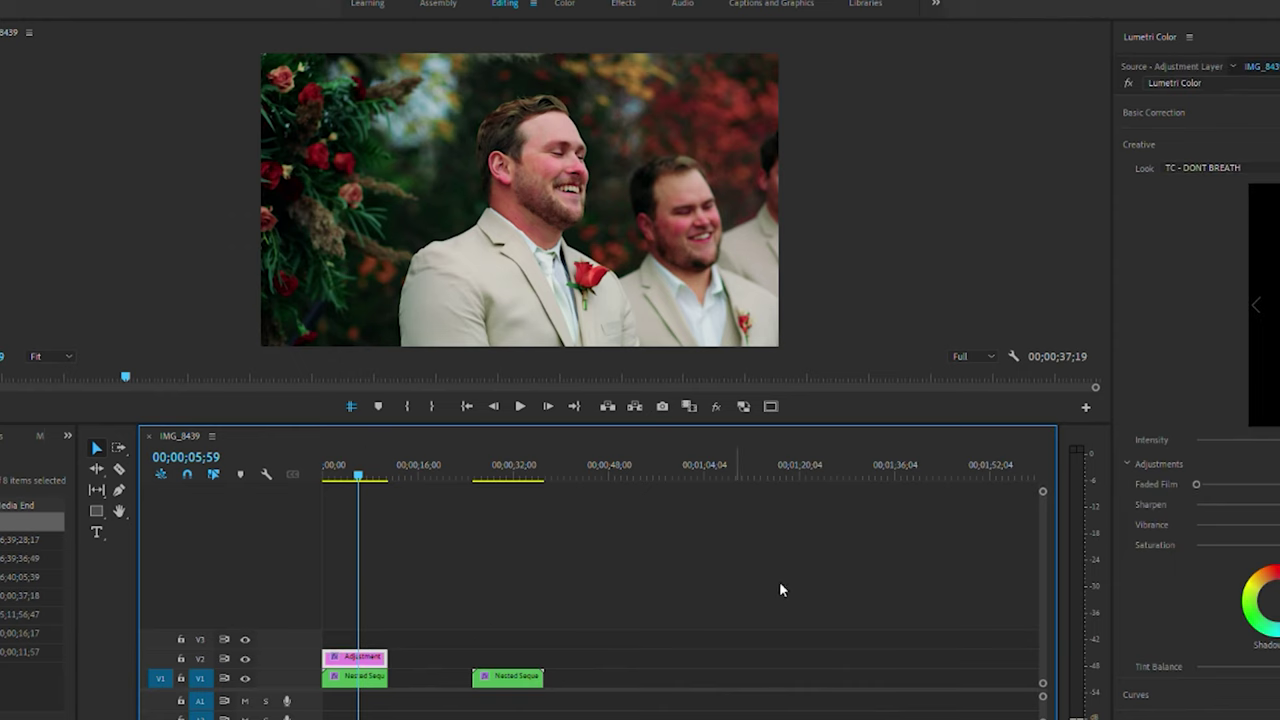
mouse_move(1053, 436)
left_mouse_down()
mouse_move(929, 436)
mouse_move(1234, 432)
mouse_move(981, 441)
mouse_move(1061, 442)
left_mouse_up()
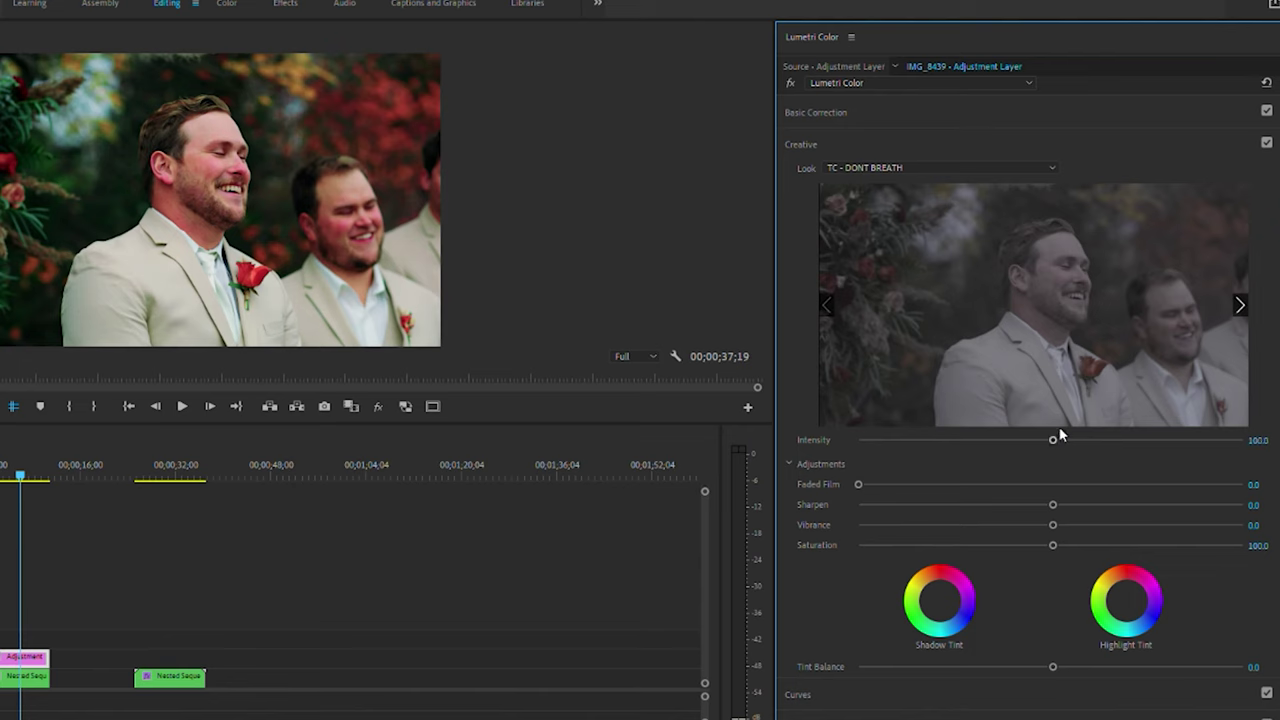
double_click(1058, 436)
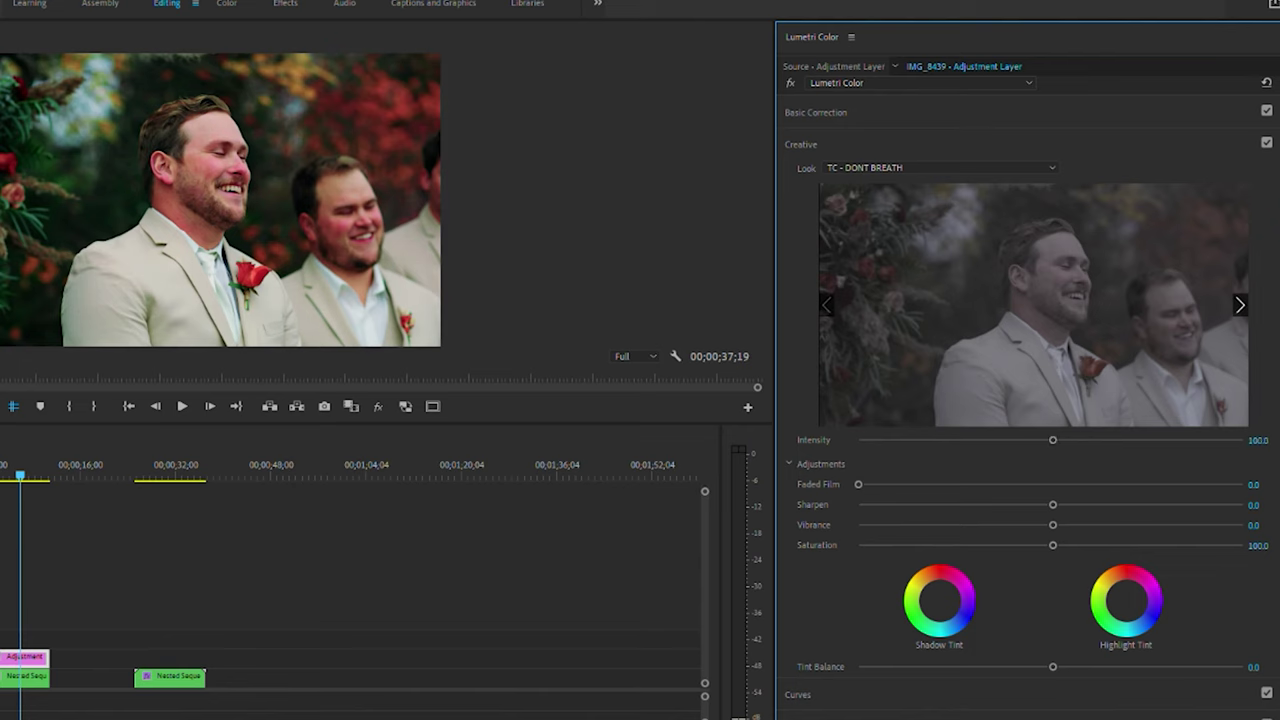
left_click(1268, 436)
type("60")
key("Return")
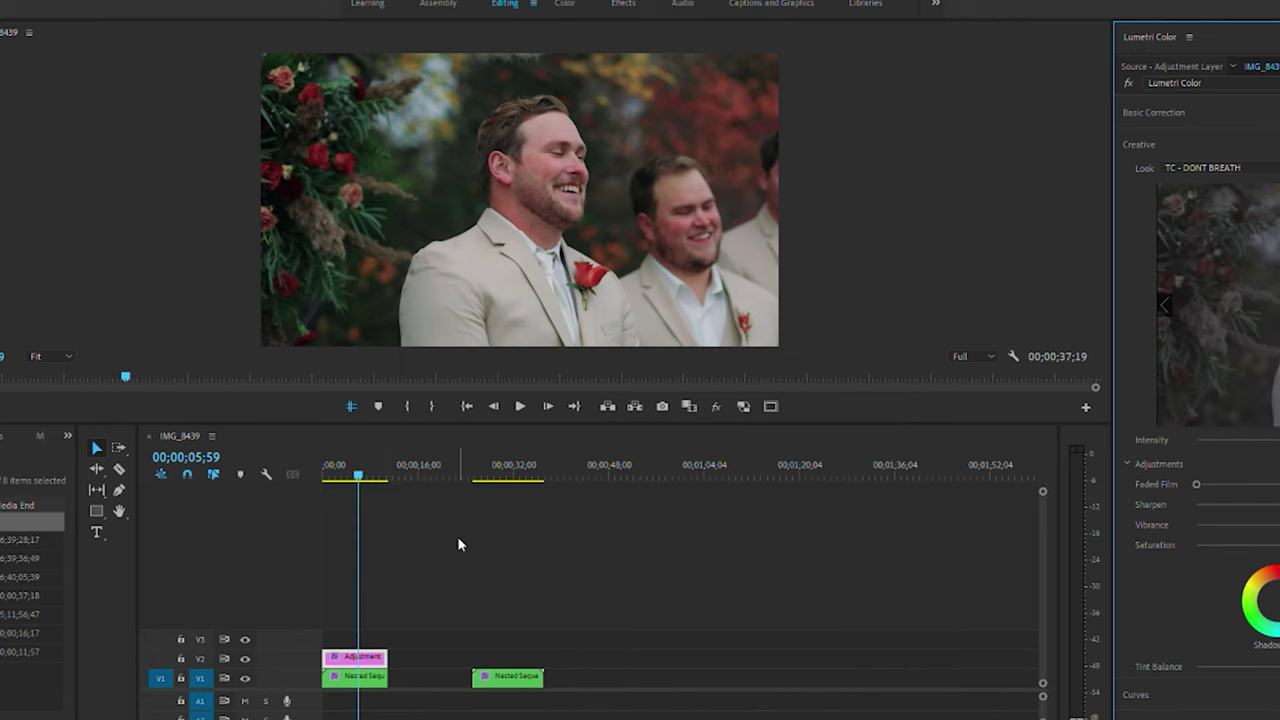
Scrub through the first nested clip to check the softened look
left_click(478, 583)
mouse_move(363, 483)
left_mouse_down()
mouse_move(329, 472)
mouse_move(365, 468)
left_mouse_up()
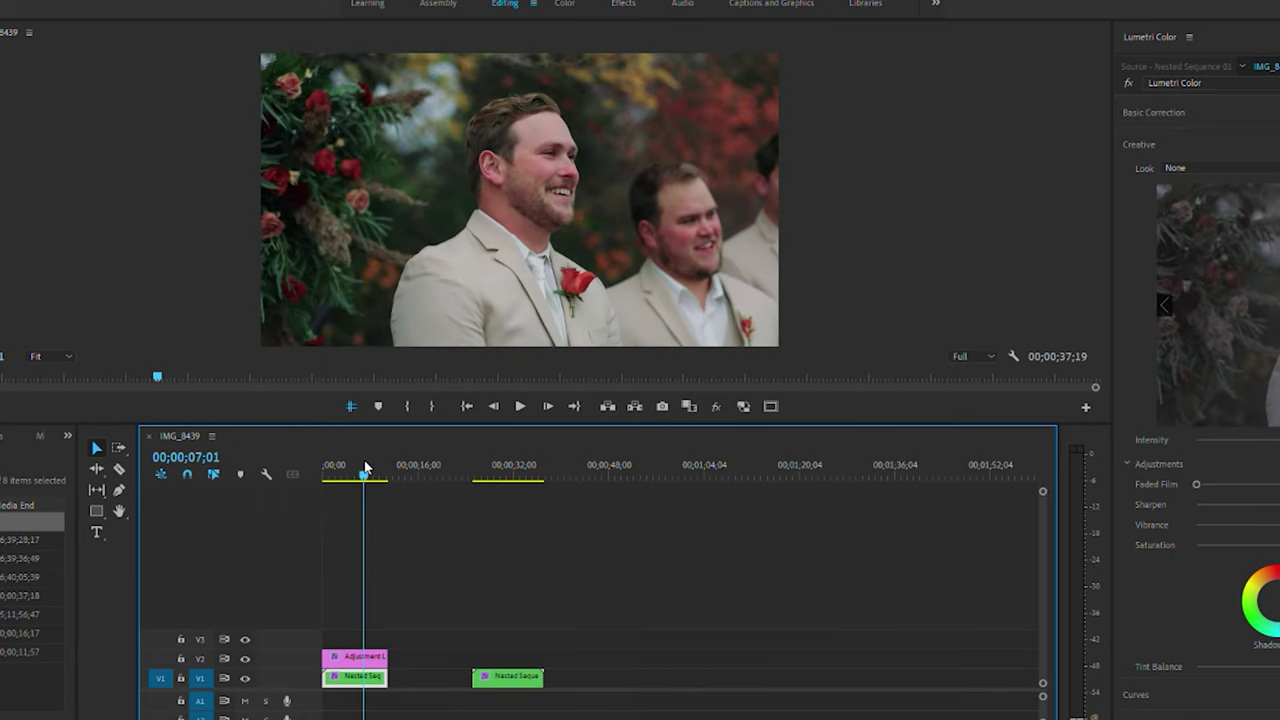
mouse_move(365, 468)
left_mouse_down()
mouse_move(323, 471)
mouse_move(360, 468)
mouse_move(323, 470)
mouse_move(348, 470)
left_mouse_up()
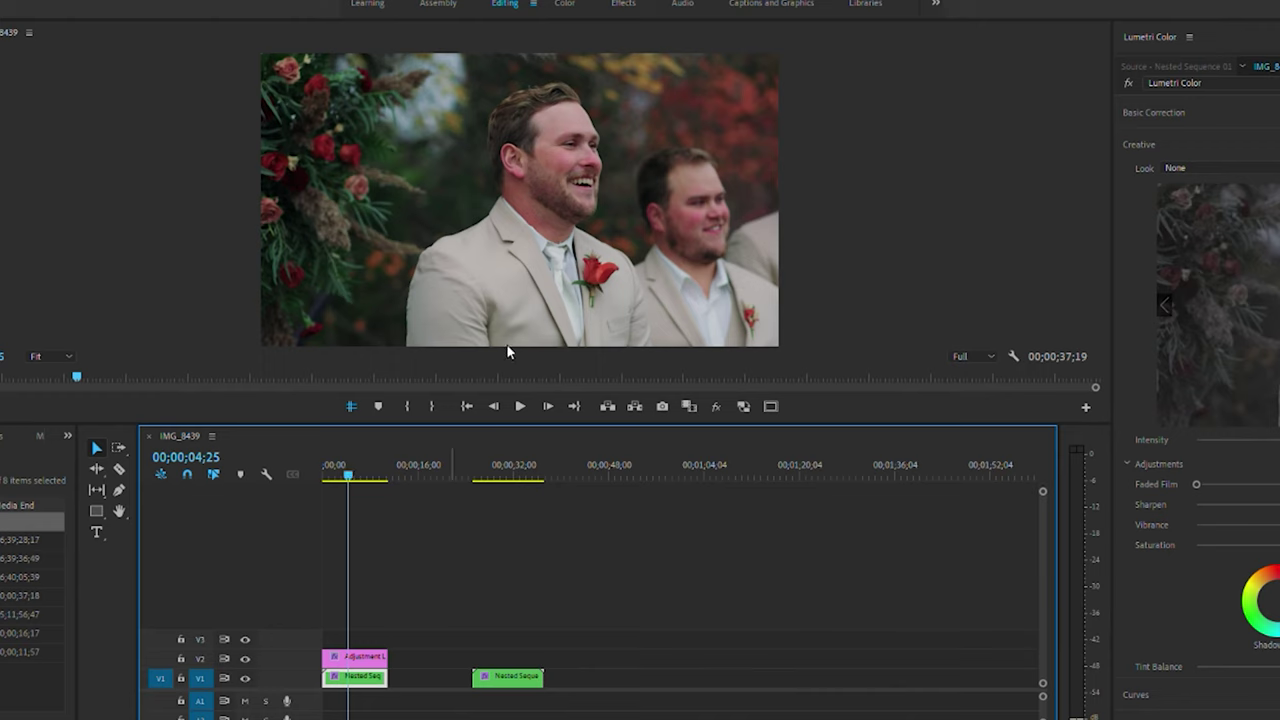
Try a warmer white balance temperature on the first adjustment layer and reset it
left_click(355, 657)
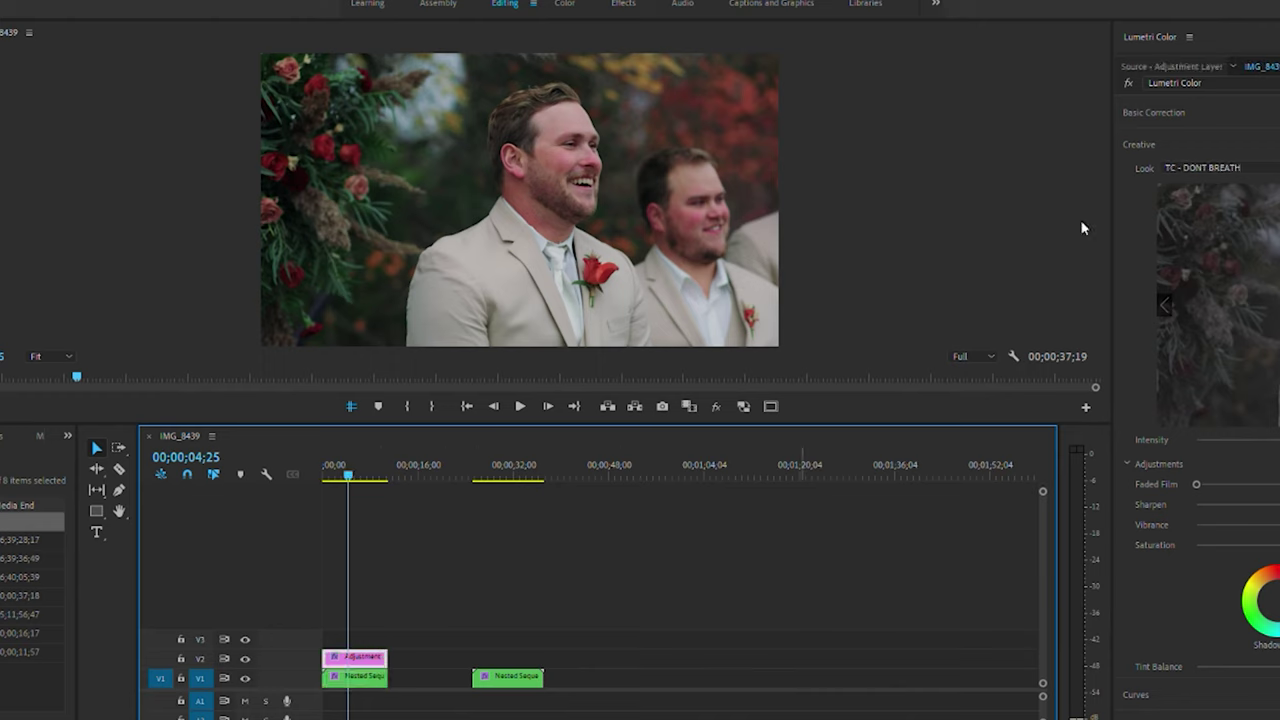
left_click(1205, 144)
left_click(1222, 112)
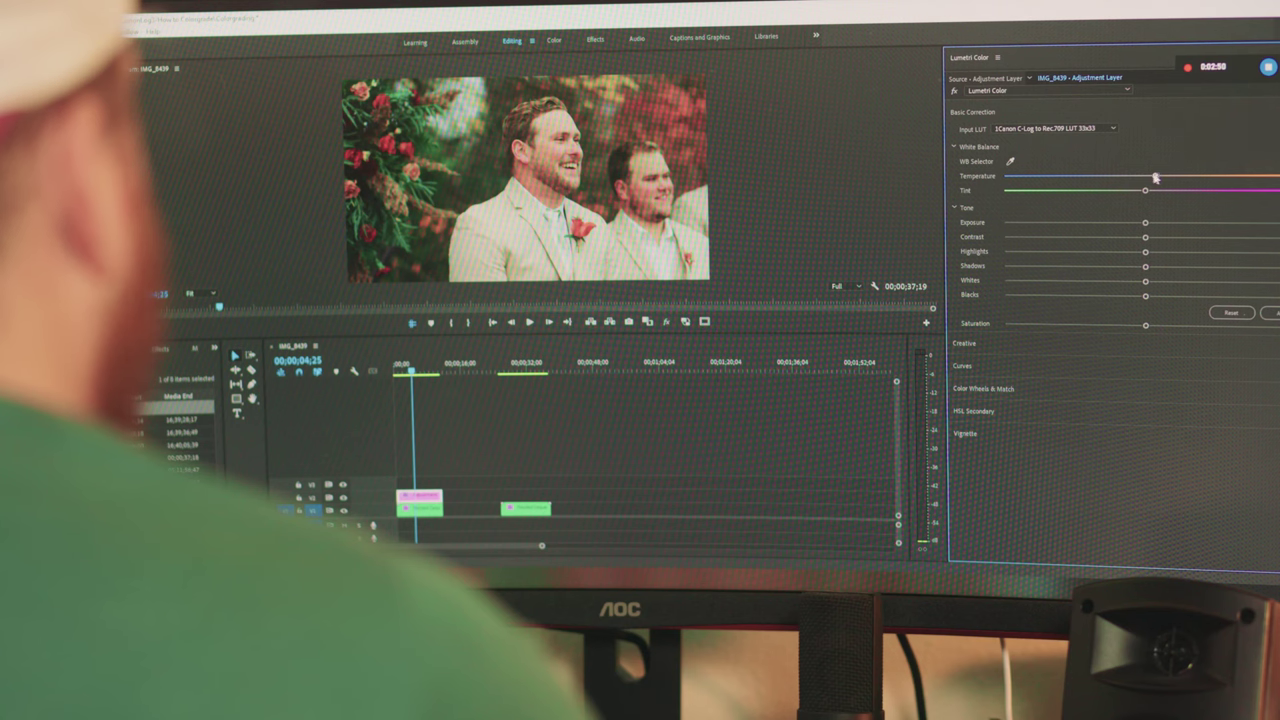
left_click_drag(1154, 177, 1181, 178)
double_click(1181, 178)
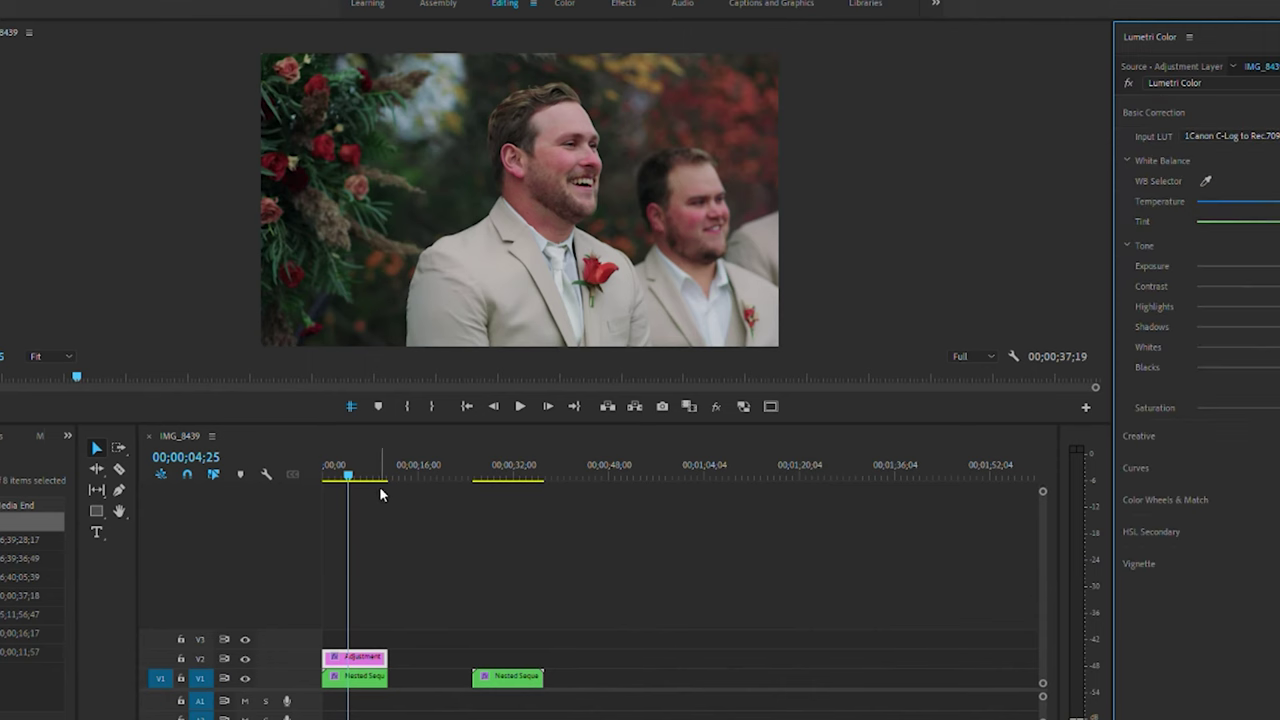
left_click_drag(353, 470, 347, 469)
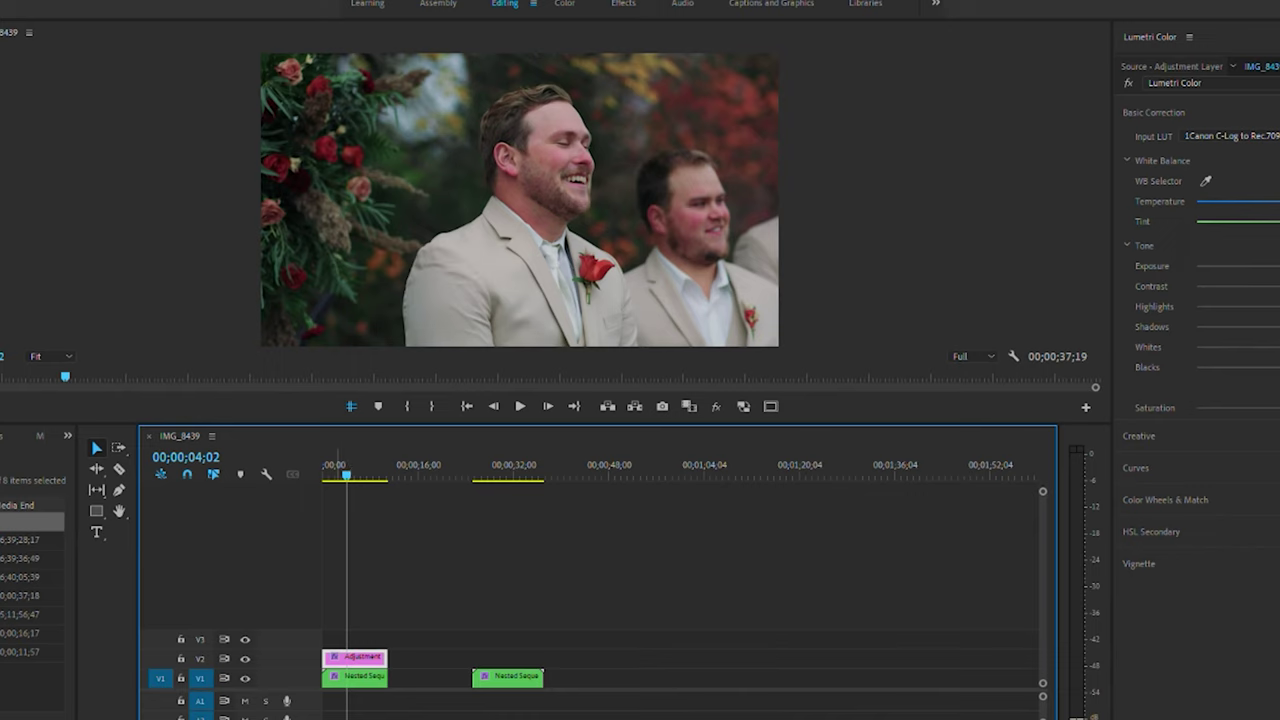
Add a new adjustment layer on track V2 covering the full length of the second nested clip
left_click(12, 713)
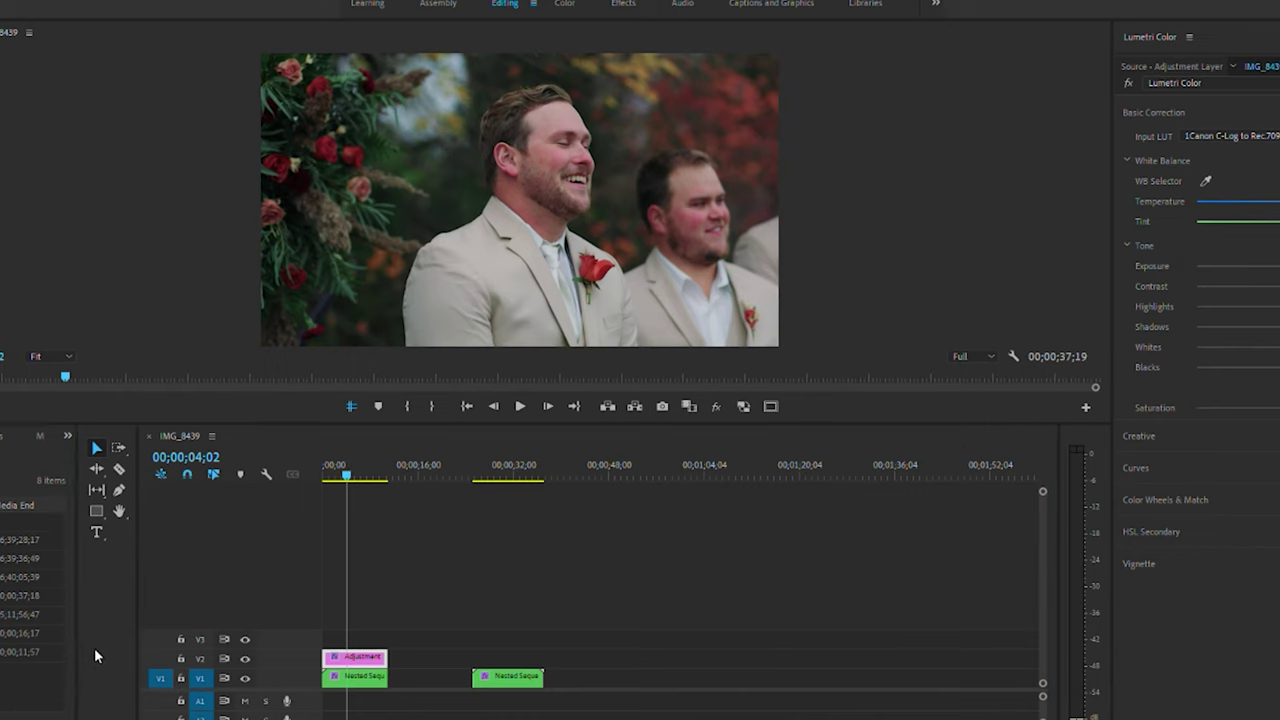
left_click(664, 403)
left_click_drag(440, 620, 543, 651)
Apply the 1Canon C-Log to Rec.709 LUT 33x33 and the TC - DONT BREATH look to the adjustment layer over the eagle clip
left_click(510, 462)
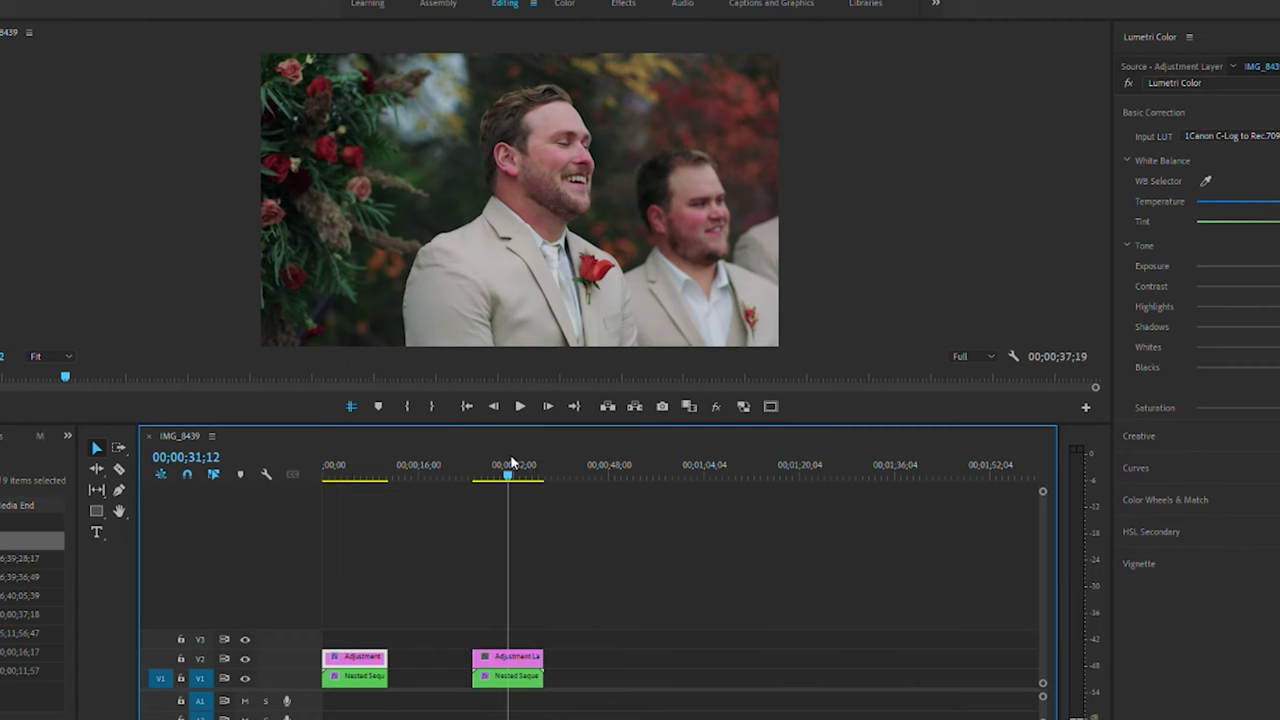
left_click(510, 656)
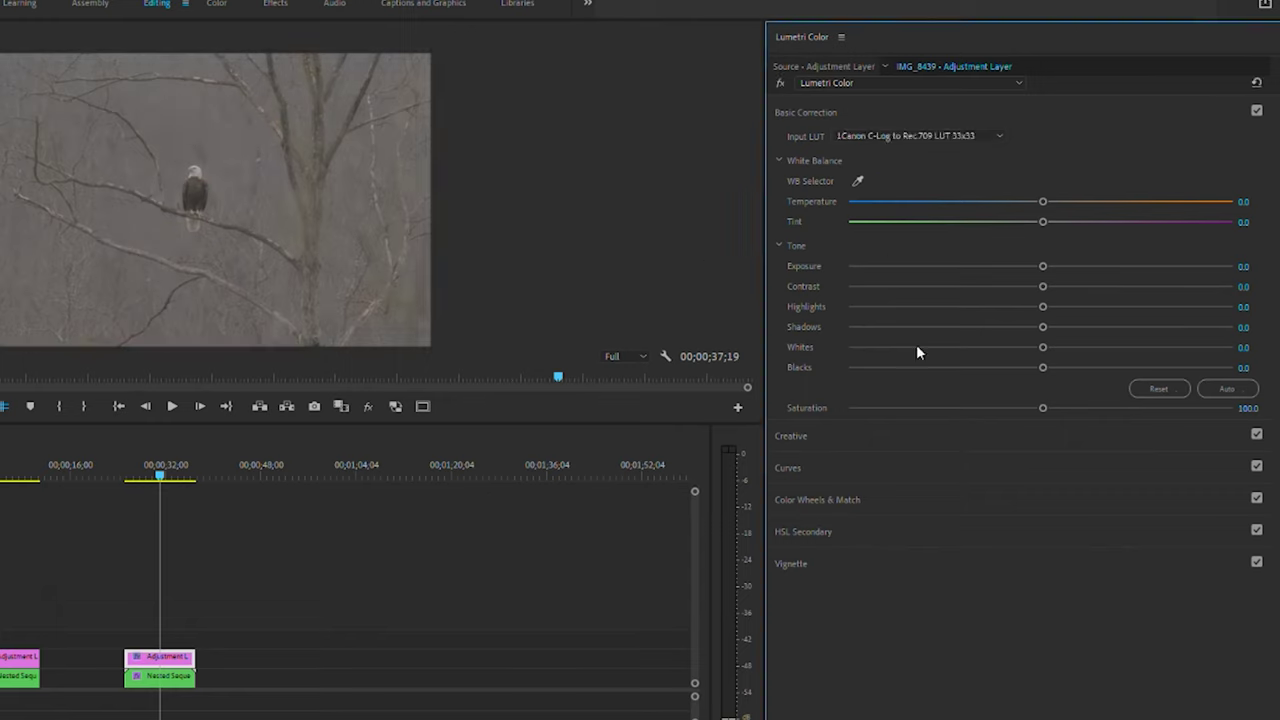
left_click(793, 416)
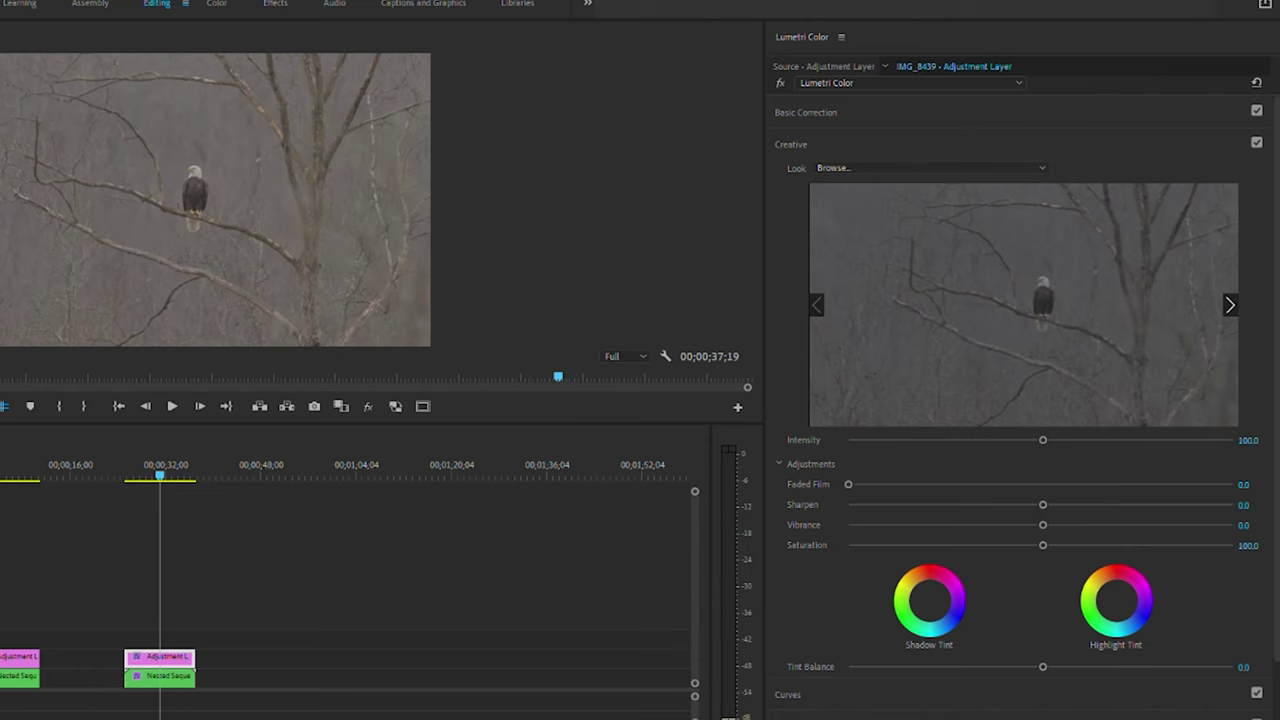
left_click(1060, 260)
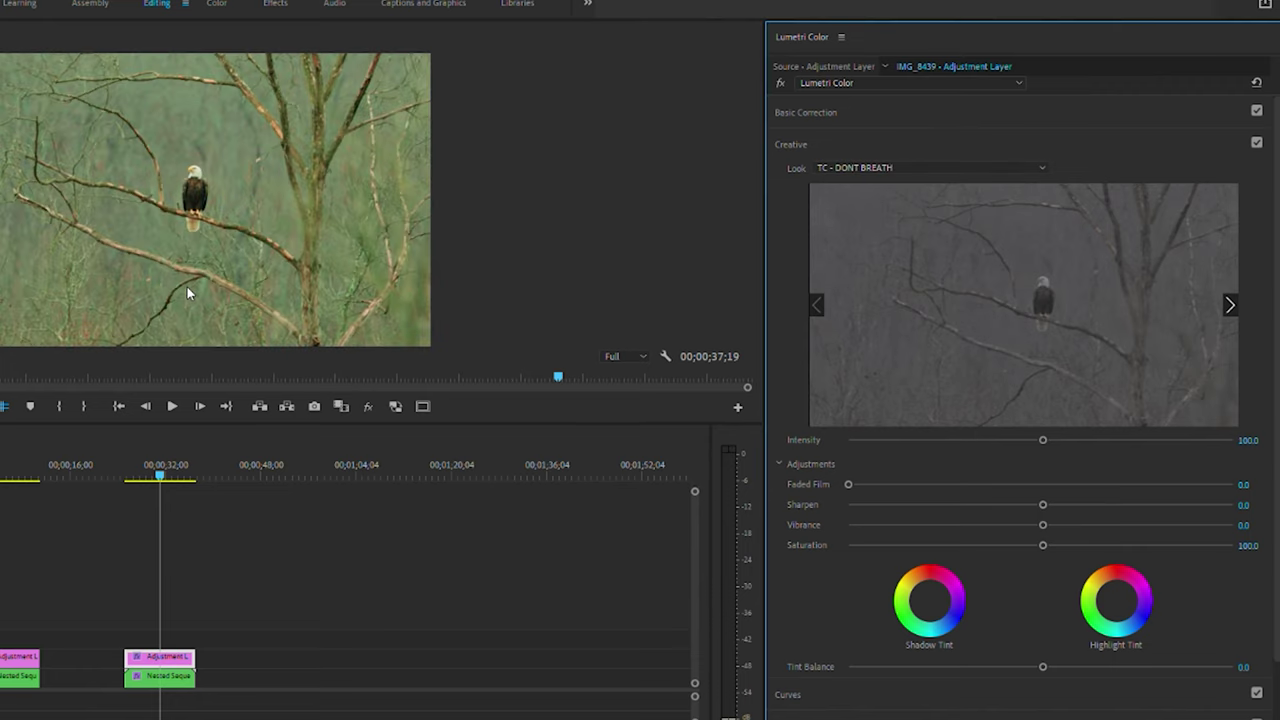
Correct the eagle clip's adjustment layer with temperature about -3.8, tint 7.8 and contrast 17.5
left_click(907, 118)
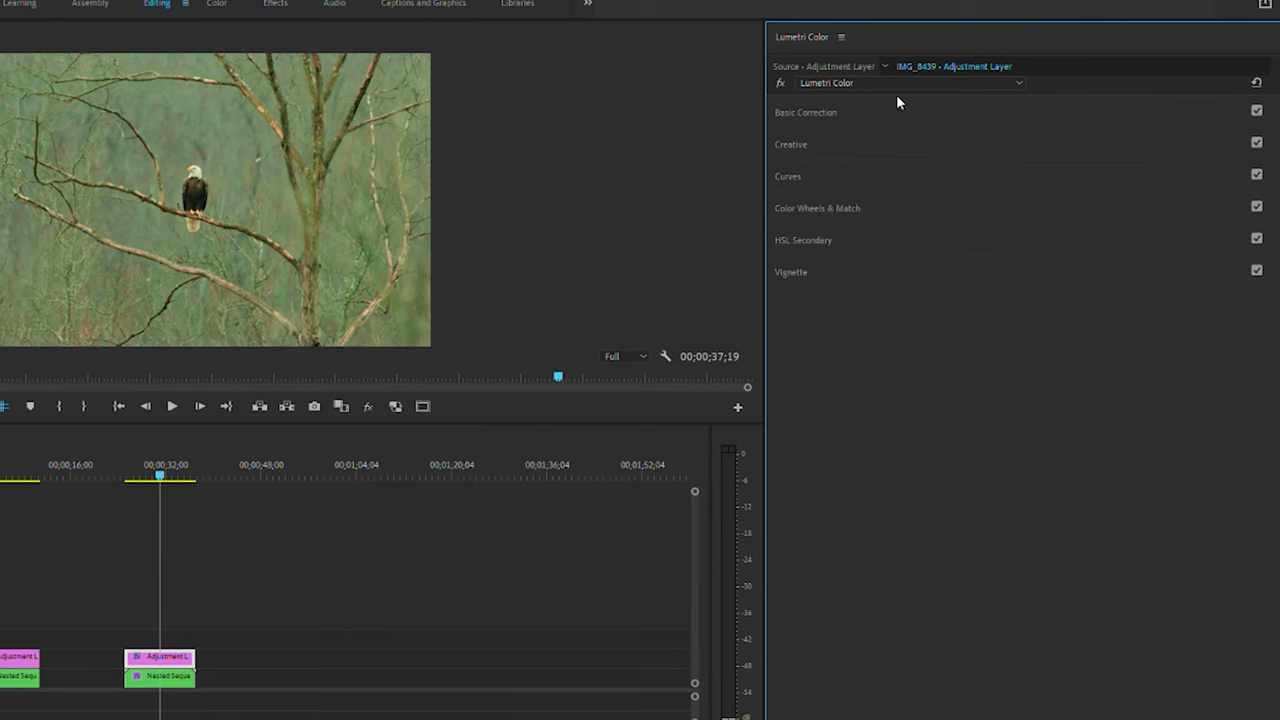
mouse_move(1043, 207)
left_mouse_down()
mouse_move(1055, 212)
mouse_move(1049, 191)
mouse_move(1036, 197)
left_mouse_up()
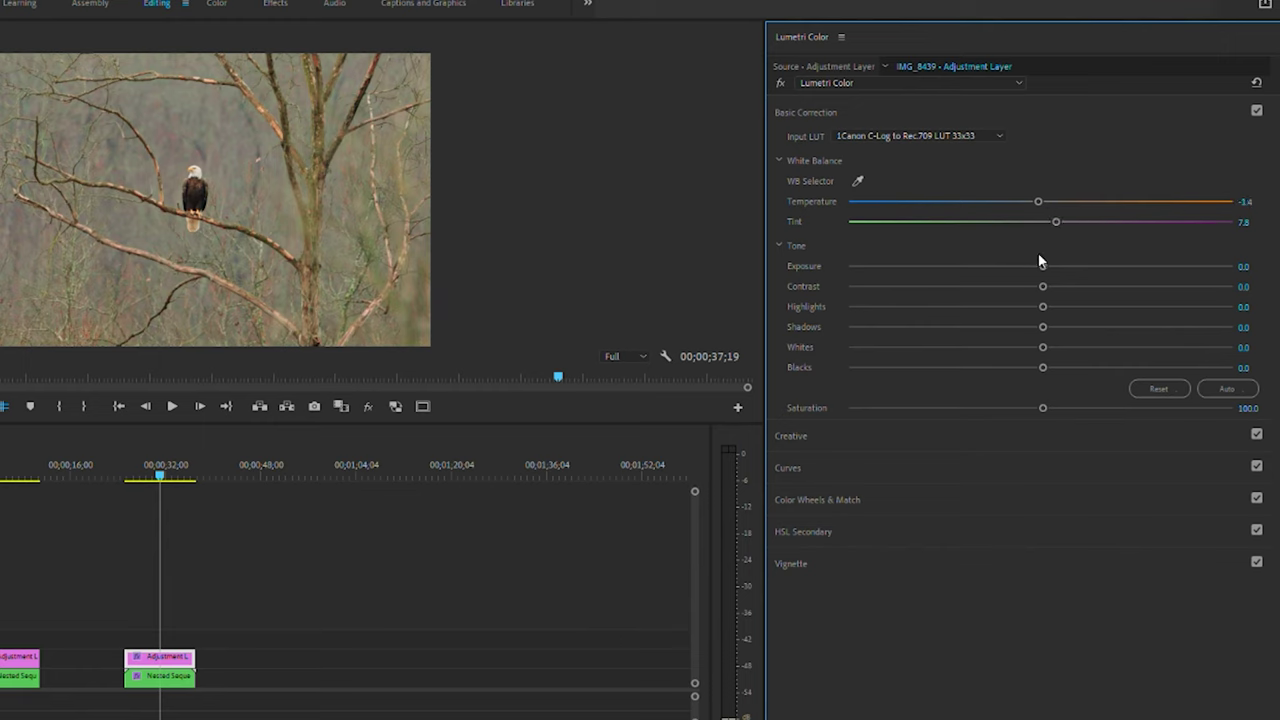
left_click_drag(1043, 280, 1074, 274)
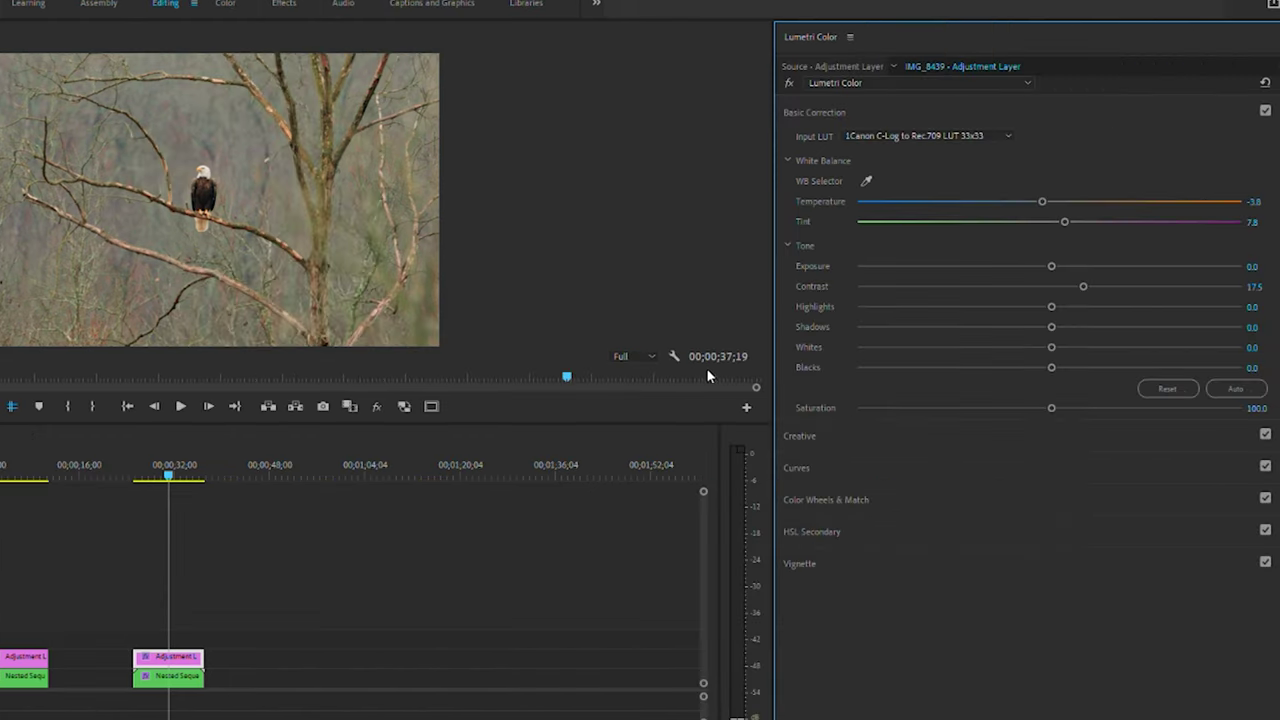
Try the creative intensity, faded film, sharpen and vibrance adjustments on the eagle clip's adjustment layer, resetting sharpen
left_click(1137, 435)
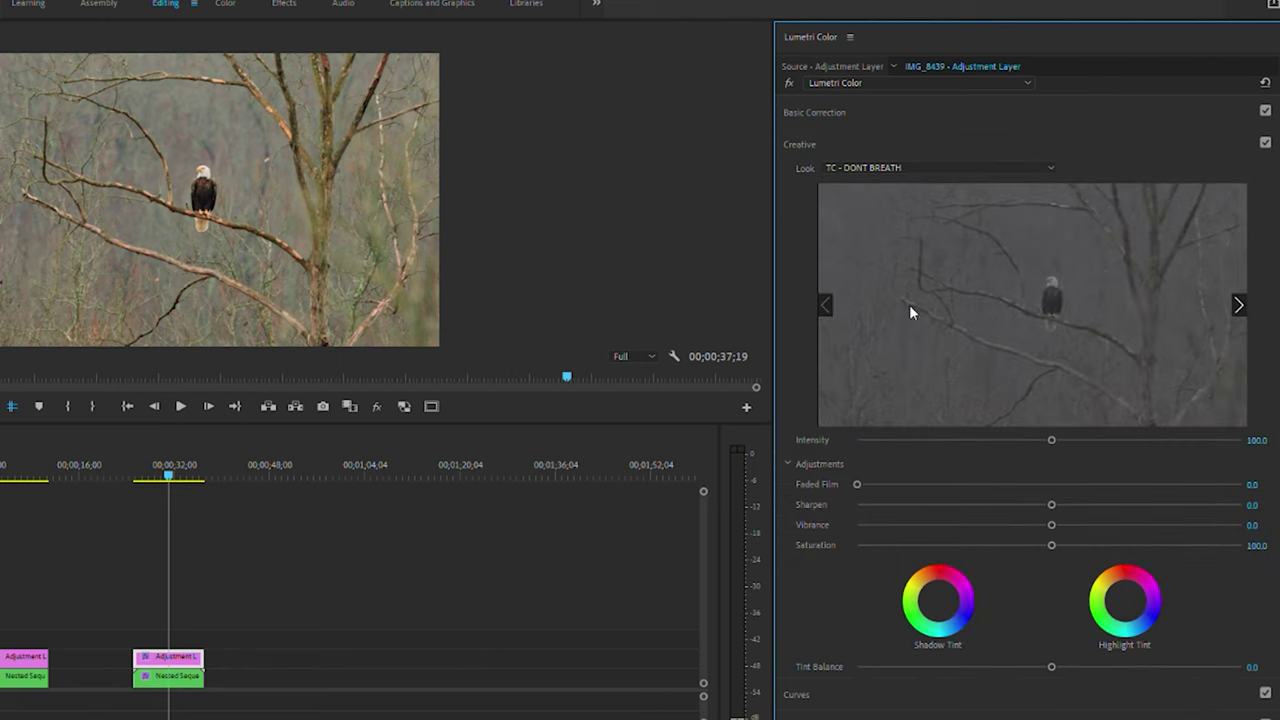
mouse_move(1051, 431)
left_mouse_down()
mouse_move(1117, 432)
mouse_move(972, 440)
mouse_move(1051, 437)
left_mouse_up()
mouse_move(854, 470)
left_mouse_down()
mouse_move(1137, 449)
mouse_move(786, 466)
mouse_move(1129, 448)
mouse_move(850, 466)
left_mouse_up()
mouse_move(1051, 504)
left_mouse_down()
mouse_move(1089, 498)
mouse_move(1070, 502)
left_mouse_up()
double_click(1069, 500)
left_click_drag(1051, 518, 1054, 514)
left_click(903, 140)
left_click(888, 110)
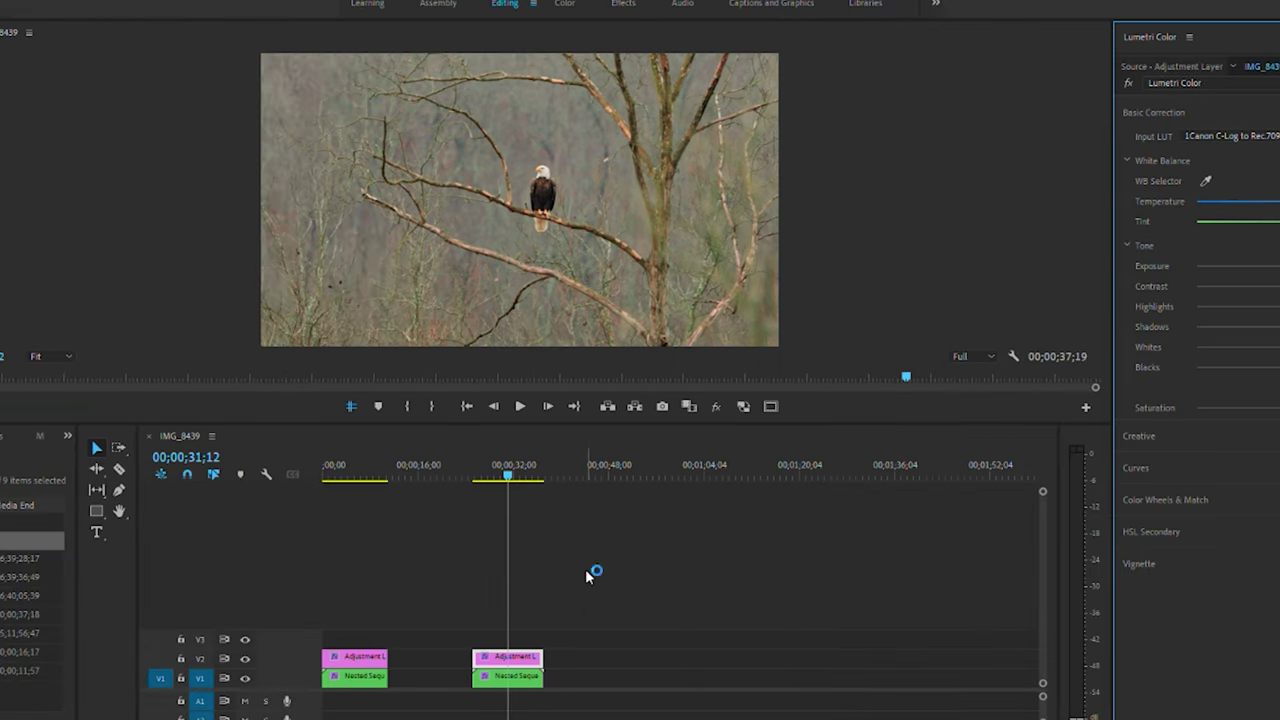
left_click(690, 571)
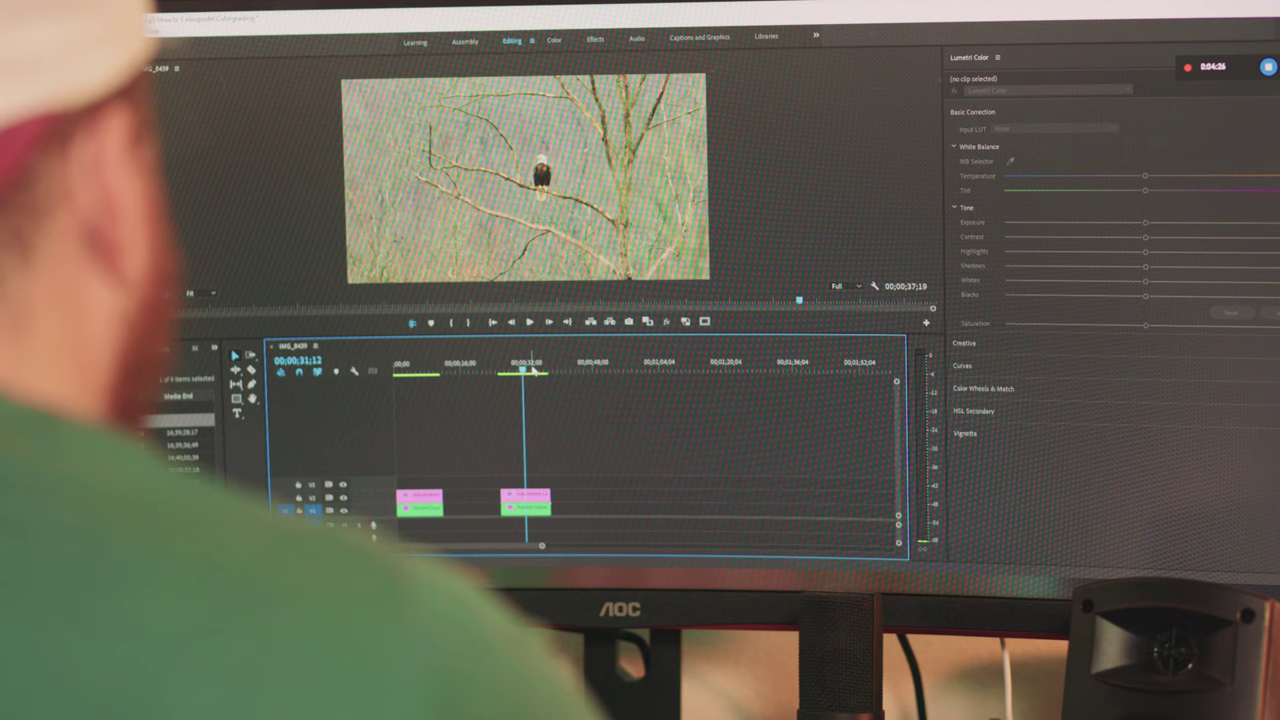
Scrub through the graded eagle clip and the wedding clip to review both grades
left_click(516, 466)
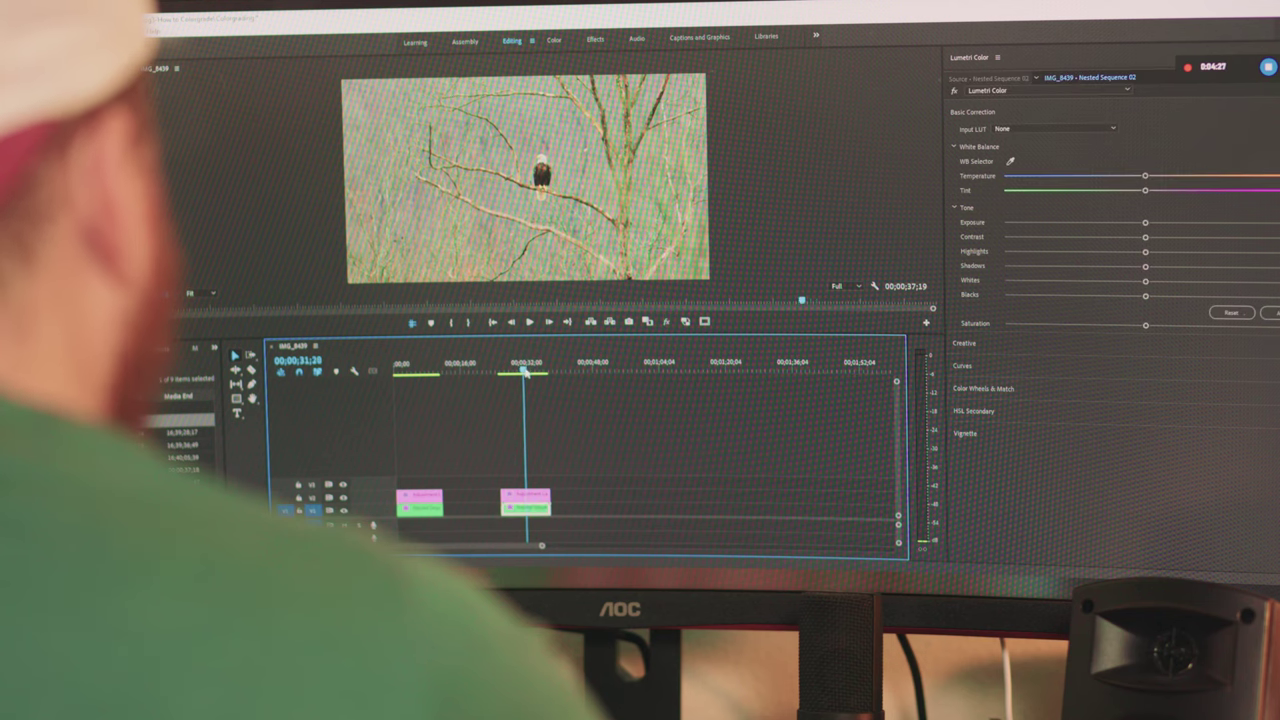
left_click_drag(528, 372, 403, 373)
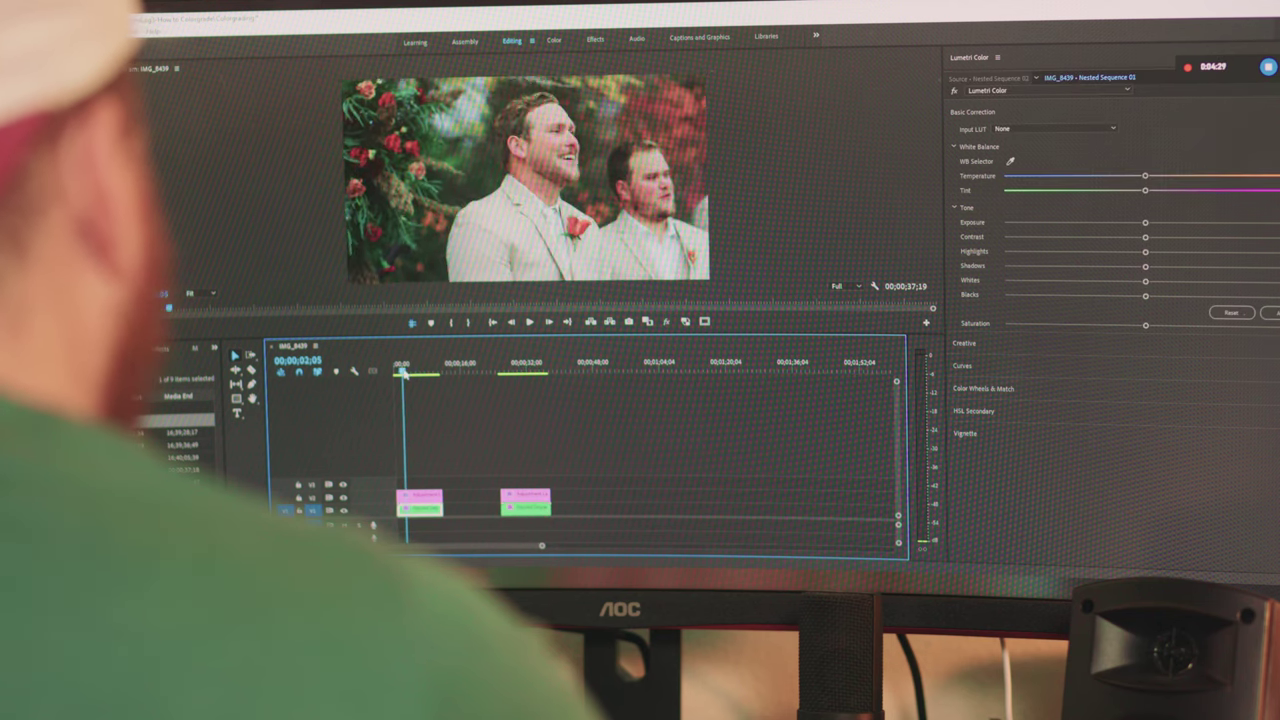
left_click_drag(403, 372, 418, 372)
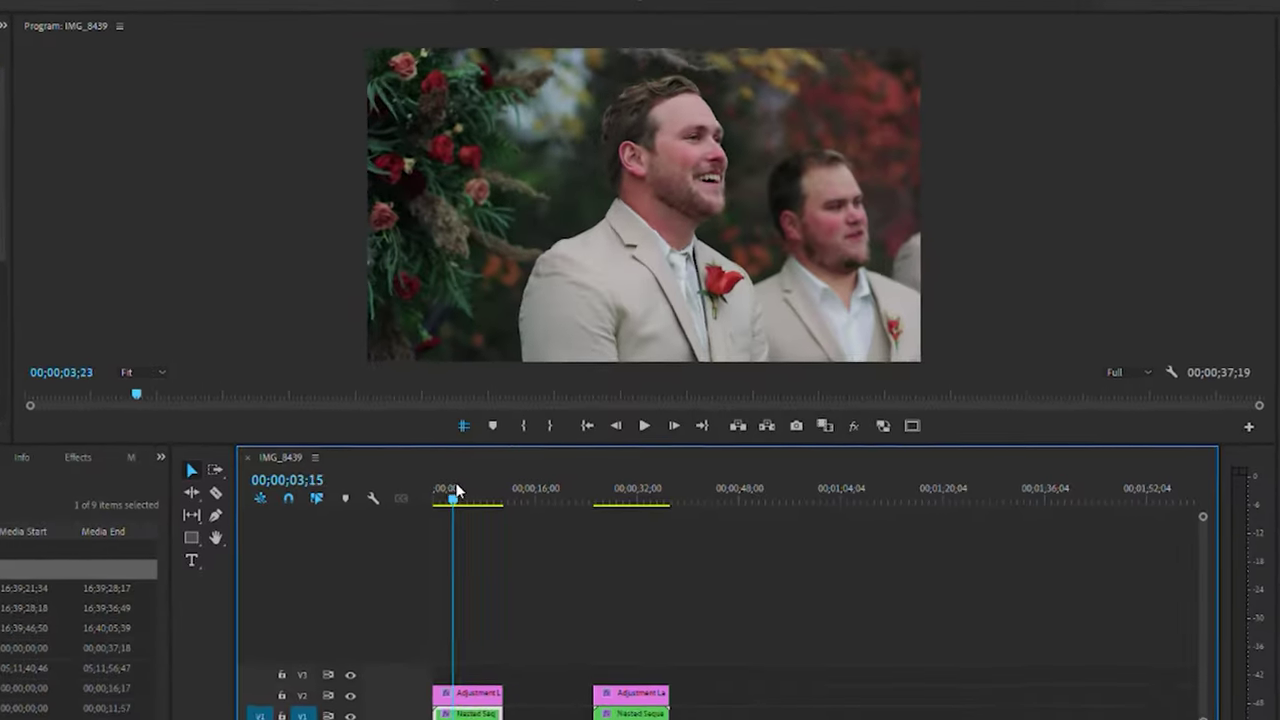
left_click_drag(451, 491, 454, 565)
left_click_drag(423, 657, 407, 661)
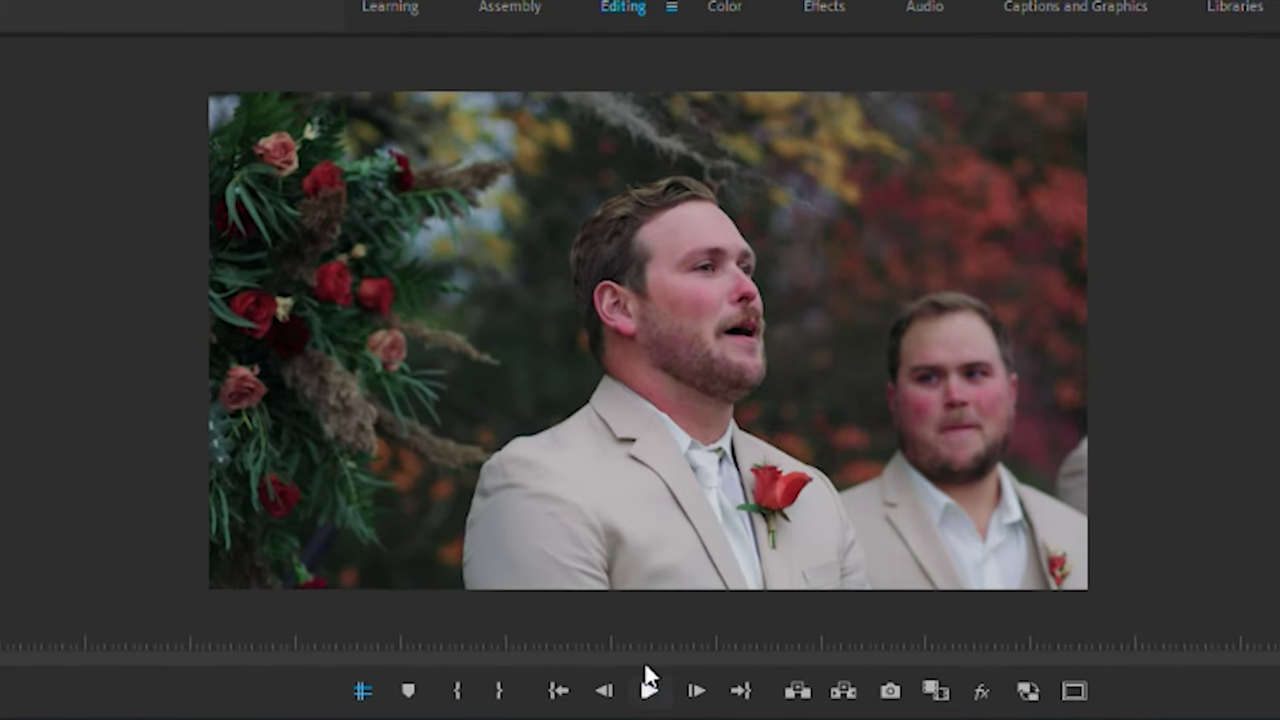
Play the sequence from the start and turn track V2 back on during playback to compare ungraded and graded footage
left_click(647, 662)
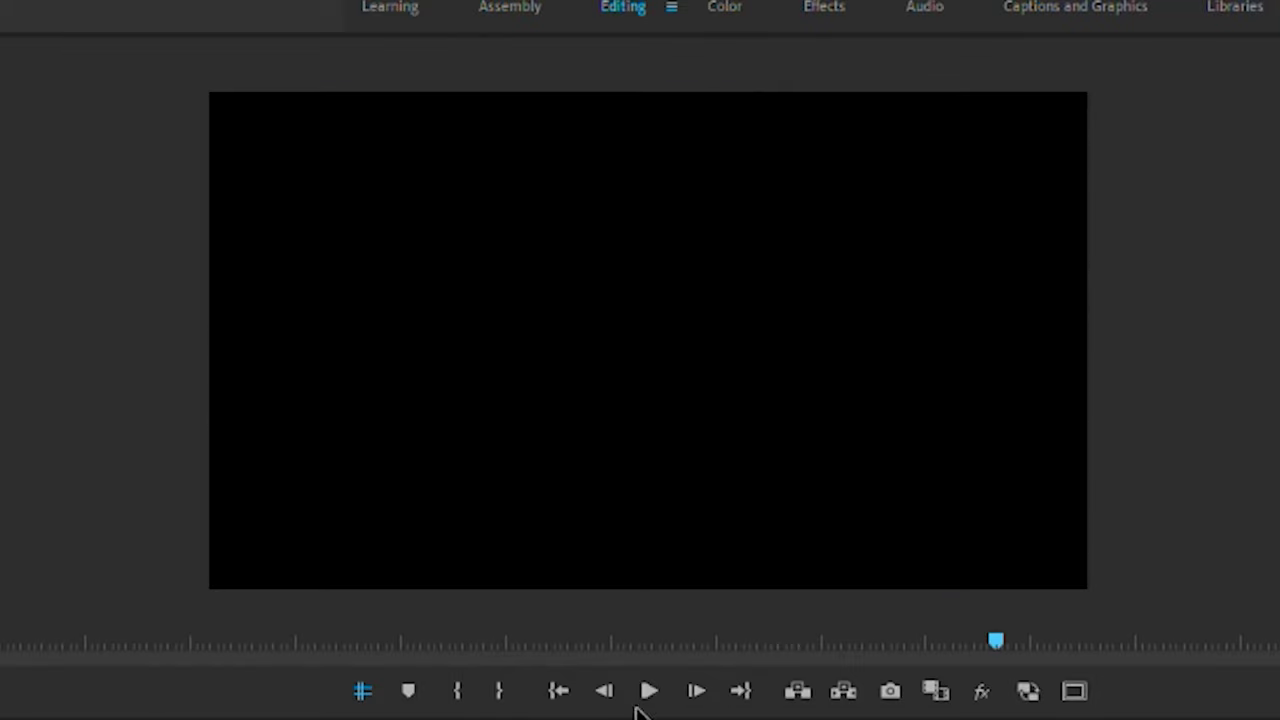
left_click(648, 691)
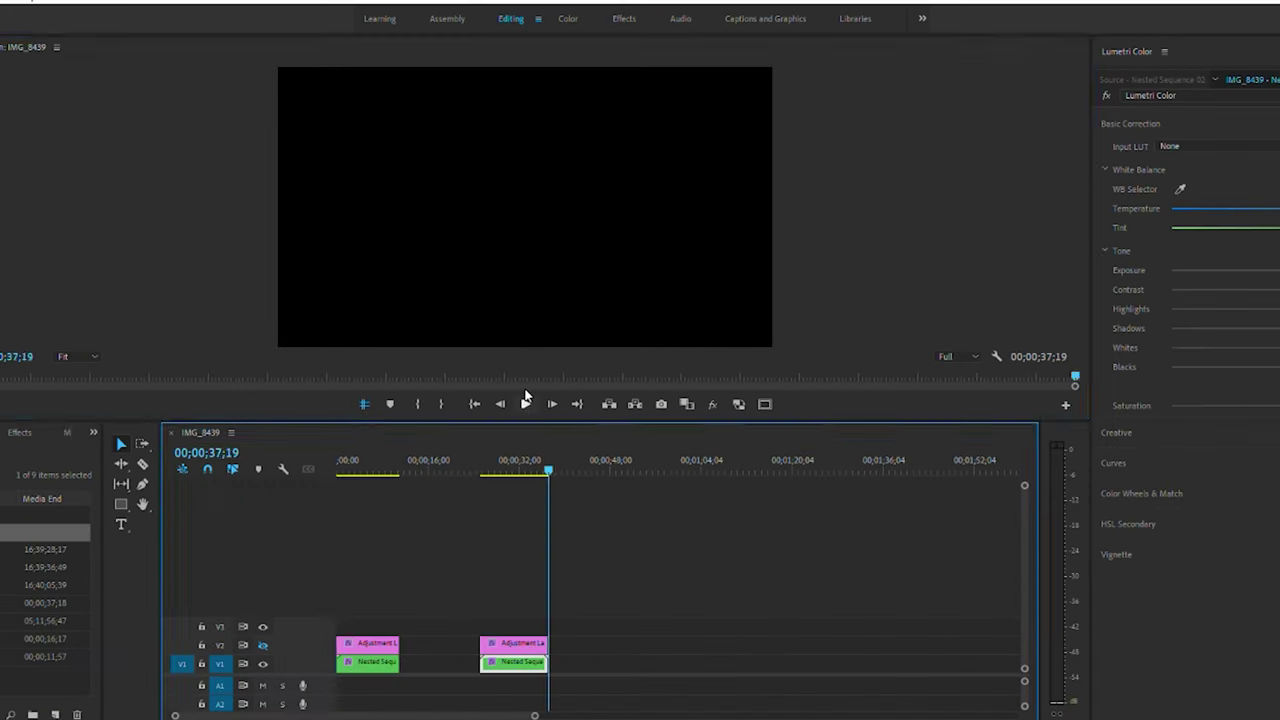
left_click(648, 691)
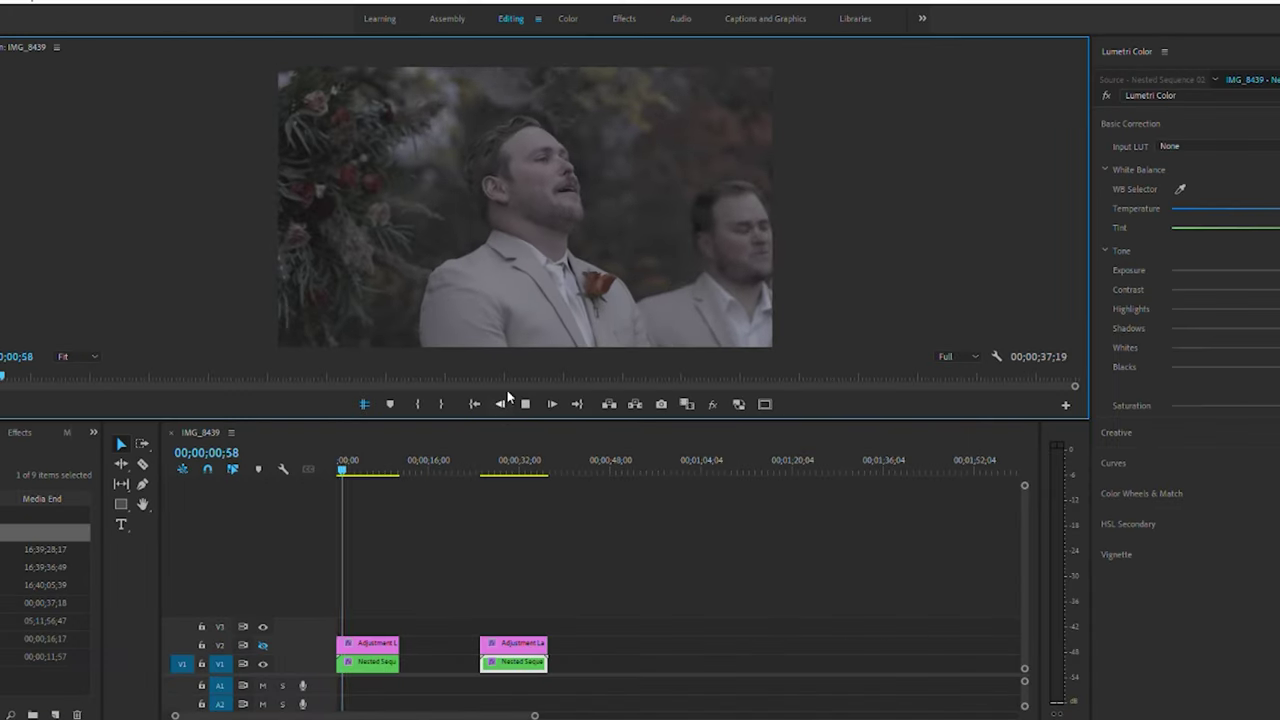
left_click(261, 630)
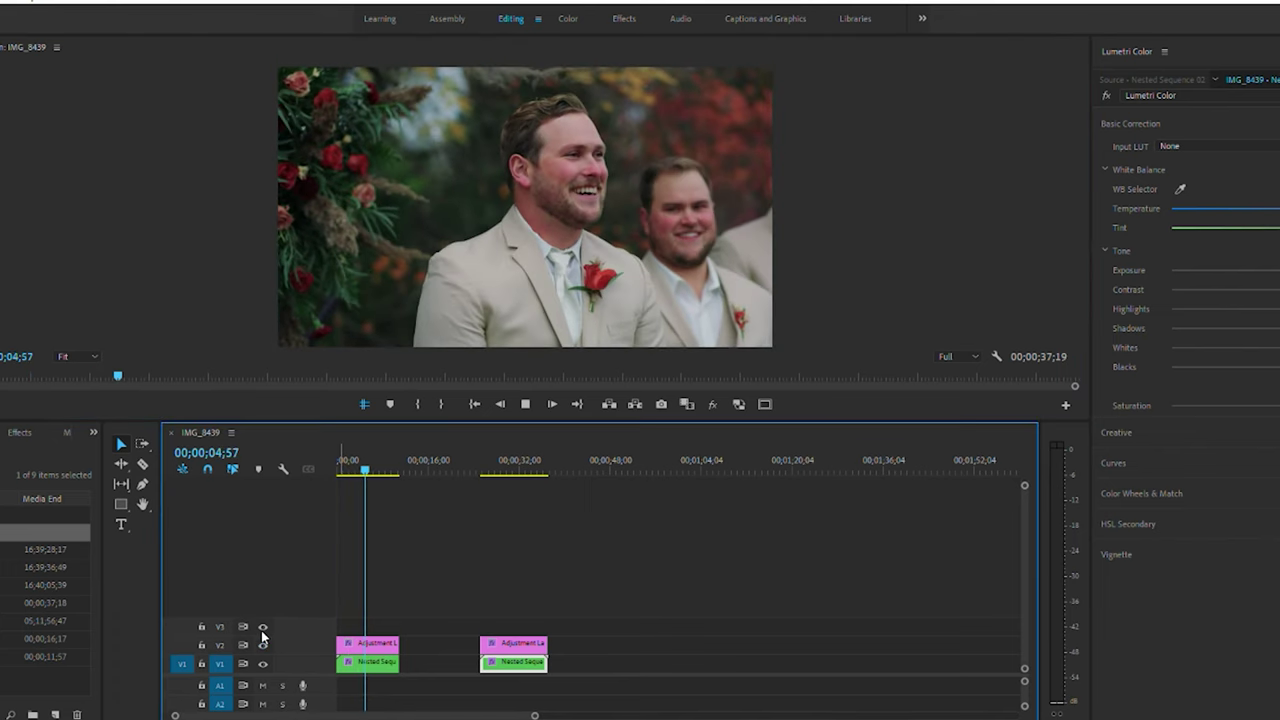